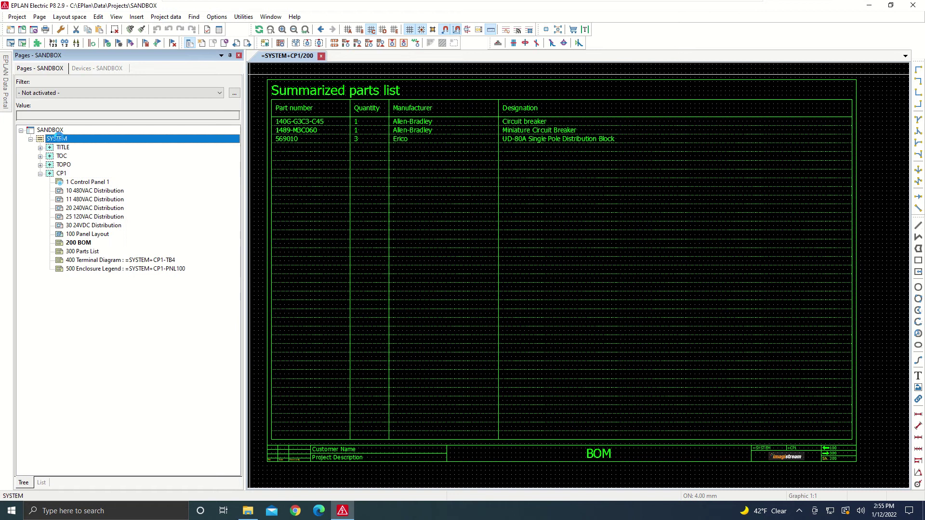
- Open the manufacturing data export for the SANDBOX project and bring up its labeling scheme settings
click(56, 131)
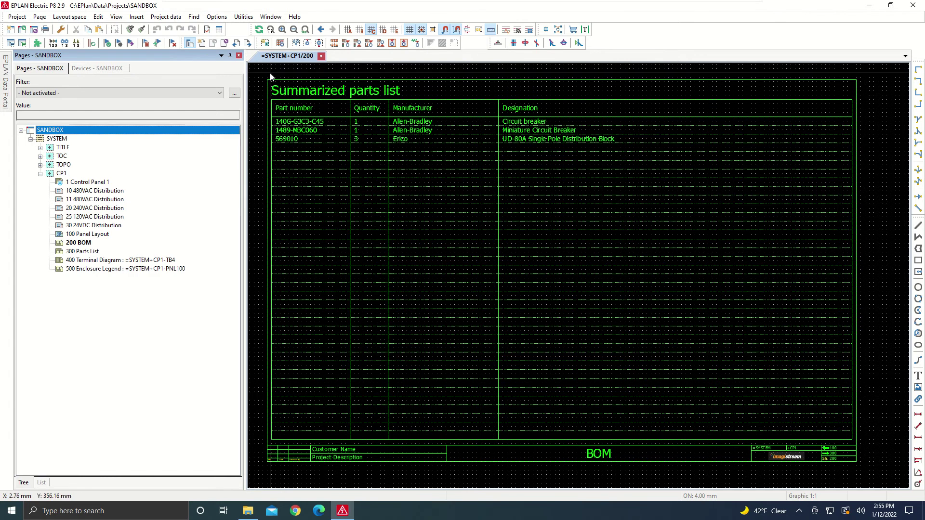
click(244, 17)
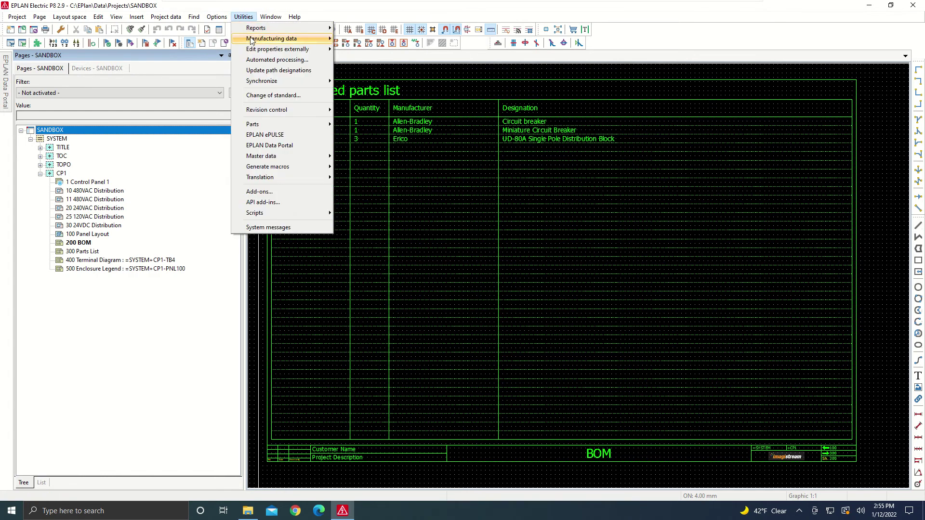
mouse_move(252, 39)
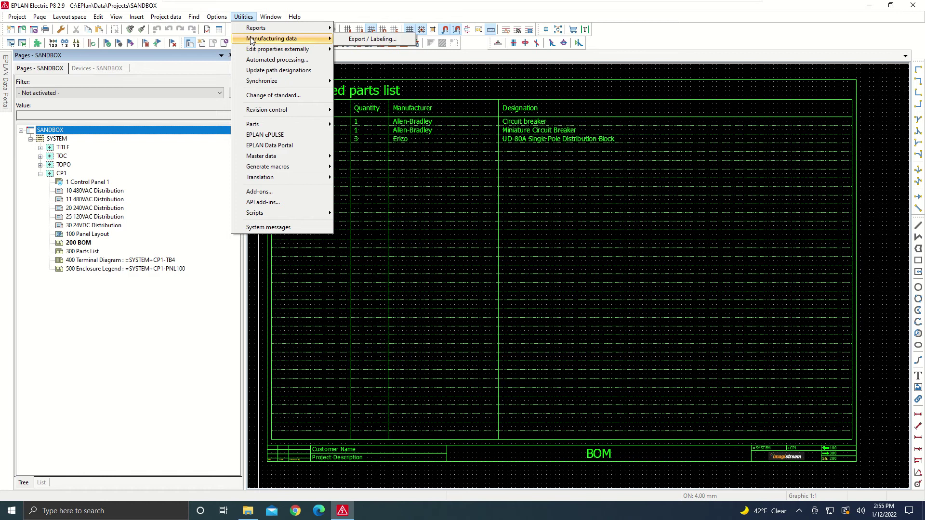
click(364, 40)
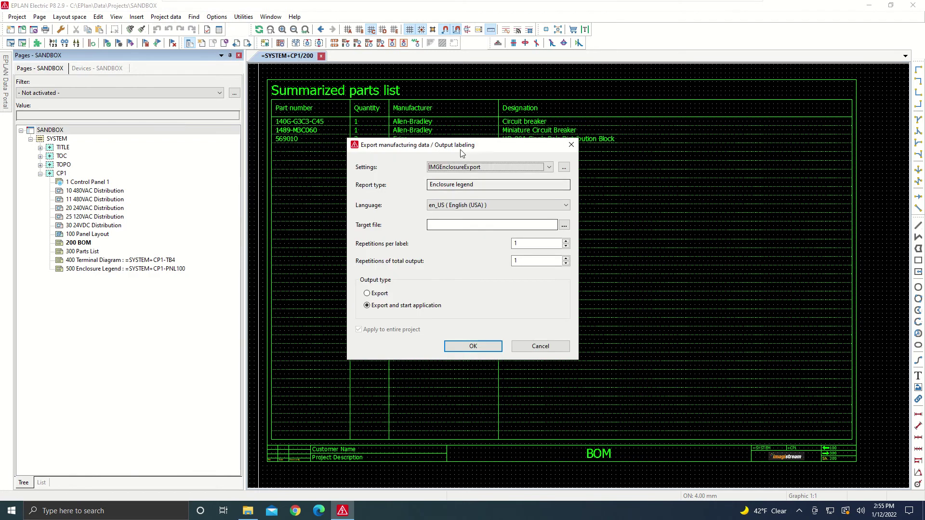
drag(492, 146, 514, 172)
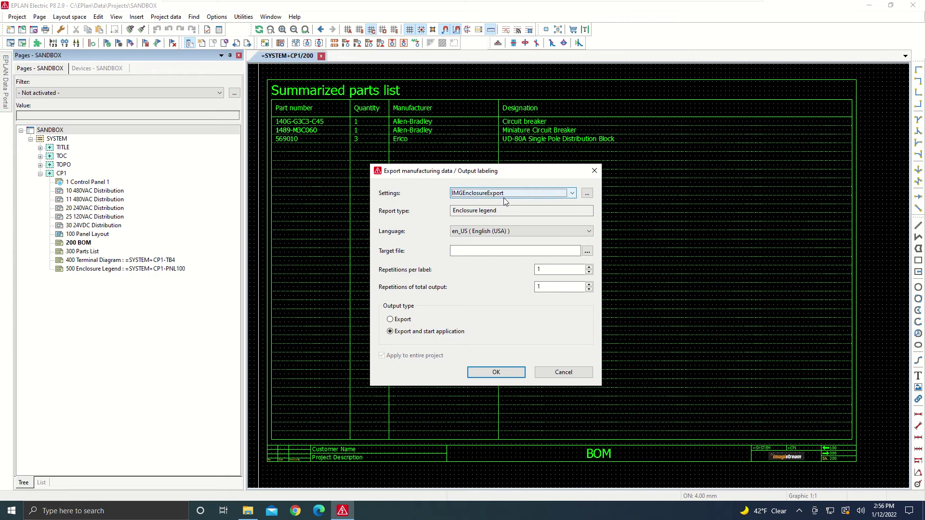
click(587, 195)
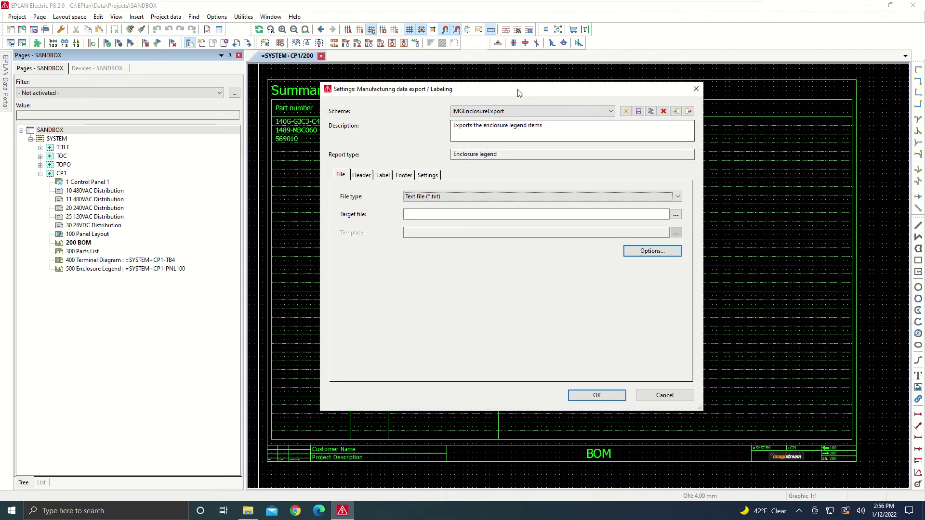
drag(519, 93, 523, 145)
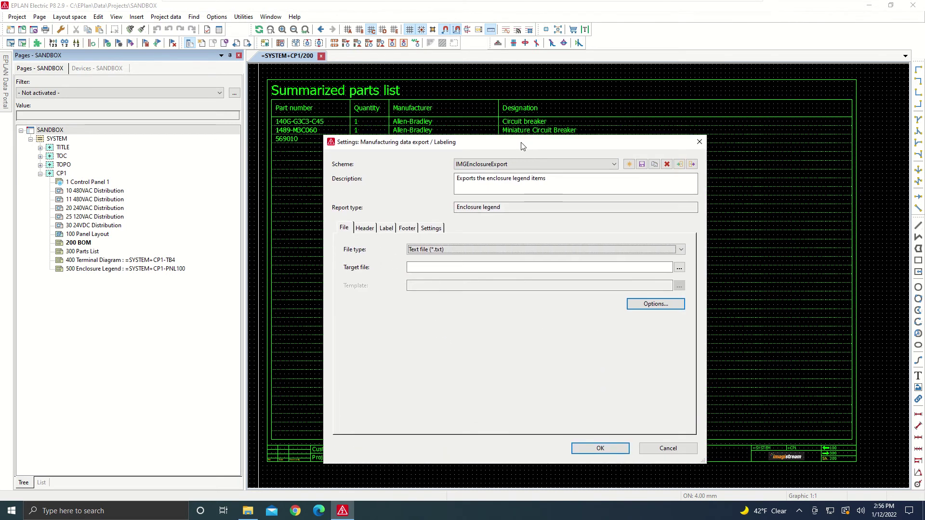
- Start a new labeling scheme with the report type Summarized parts list
click(629, 165)
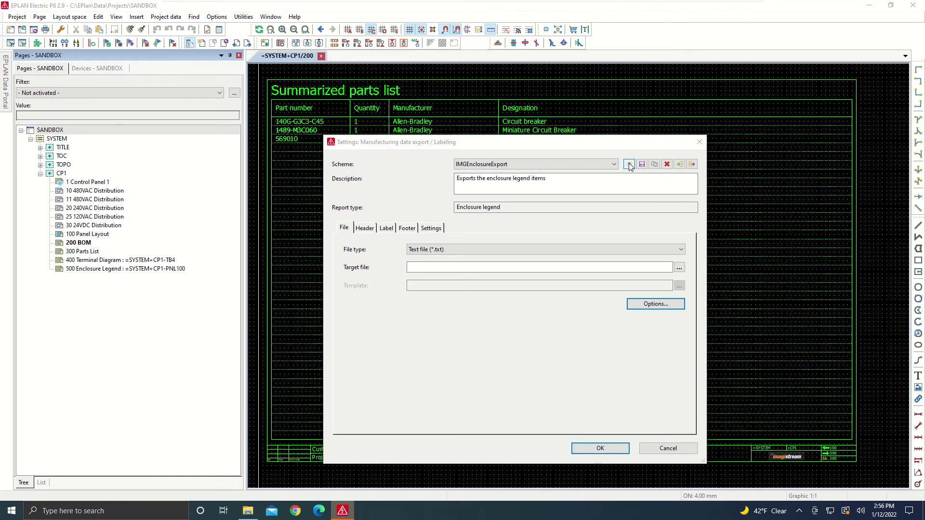
drag(442, 127, 519, 149)
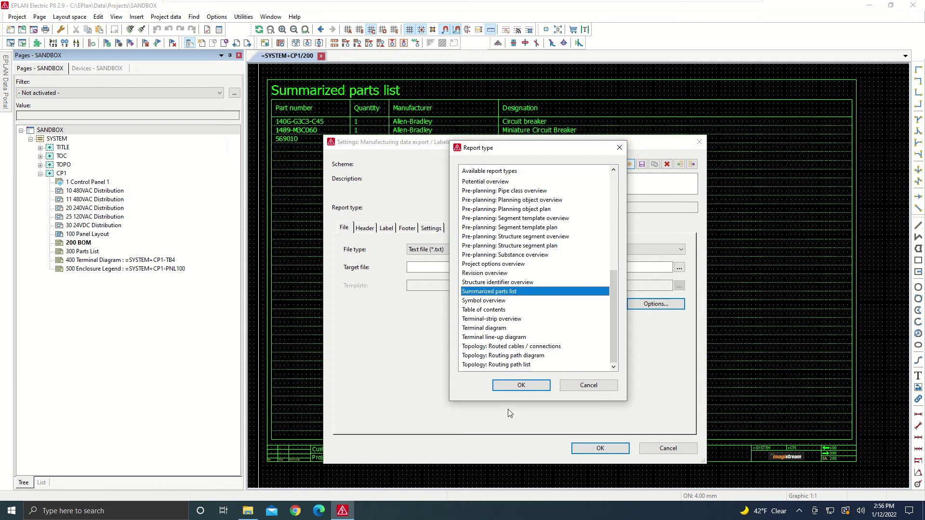
click(545, 385)
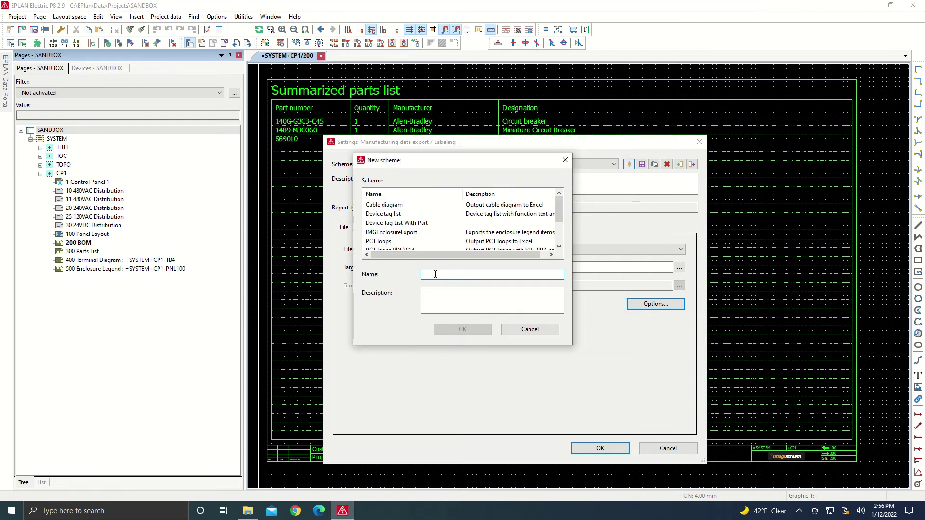
- Name the new scheme IMGSummarizedParts and give it the description "Export summarized parts list (BOM)"
text(IMGSummariz)
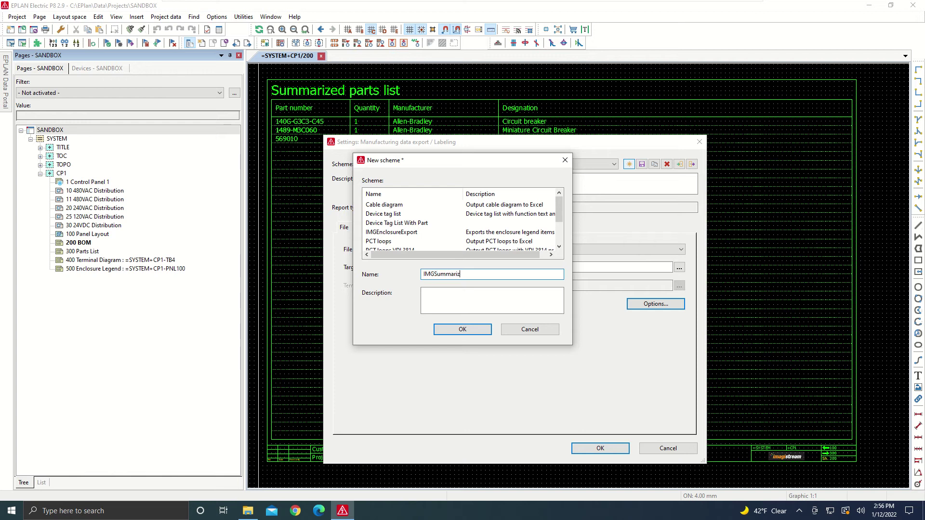
text(edParts)
key(Tab)
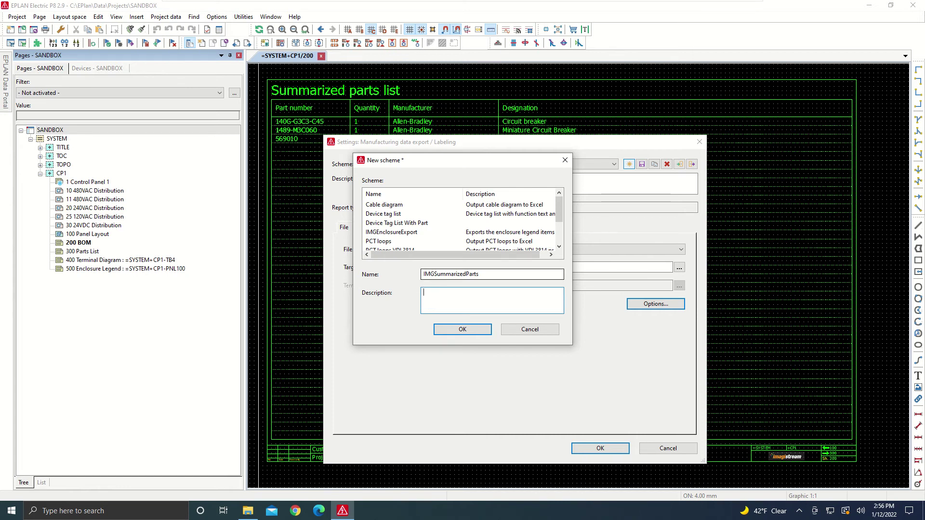
text(Export summarized parts list ()
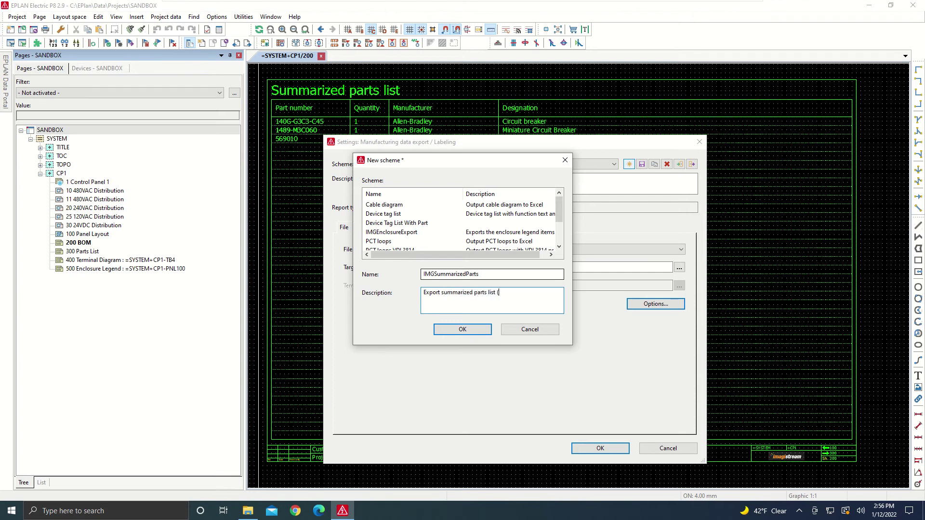
text(BOM)
key(BackSpace)
click(471, 328)
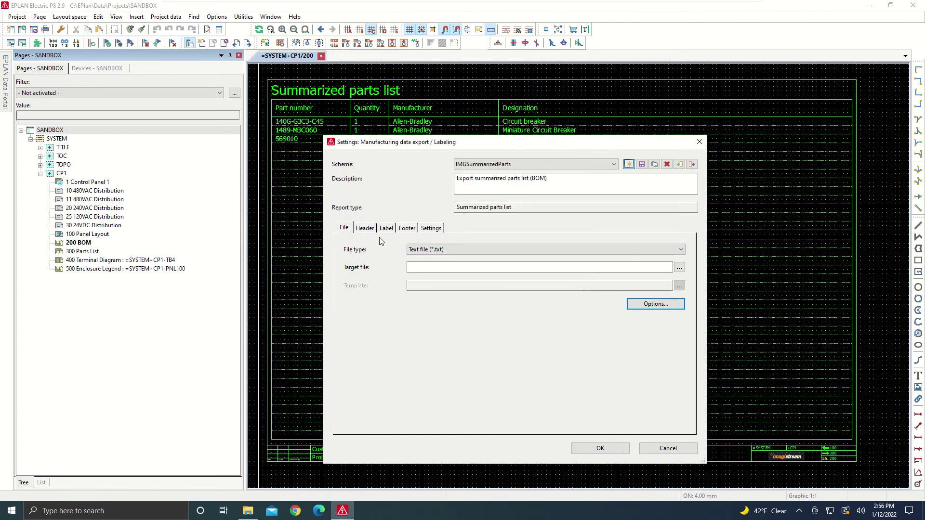
- Choose Text file (*.txt) as the scheme's export file type, leaving the target file blank
click(348, 228)
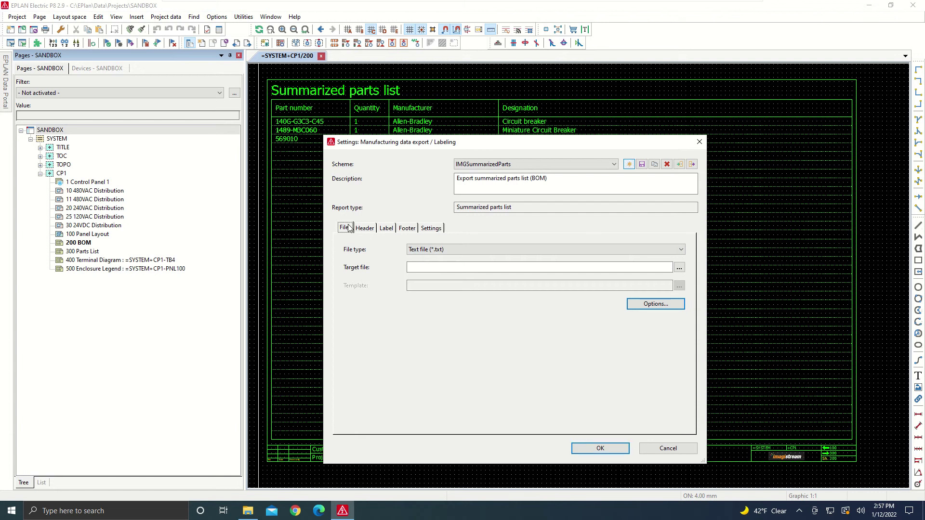
click(668, 250)
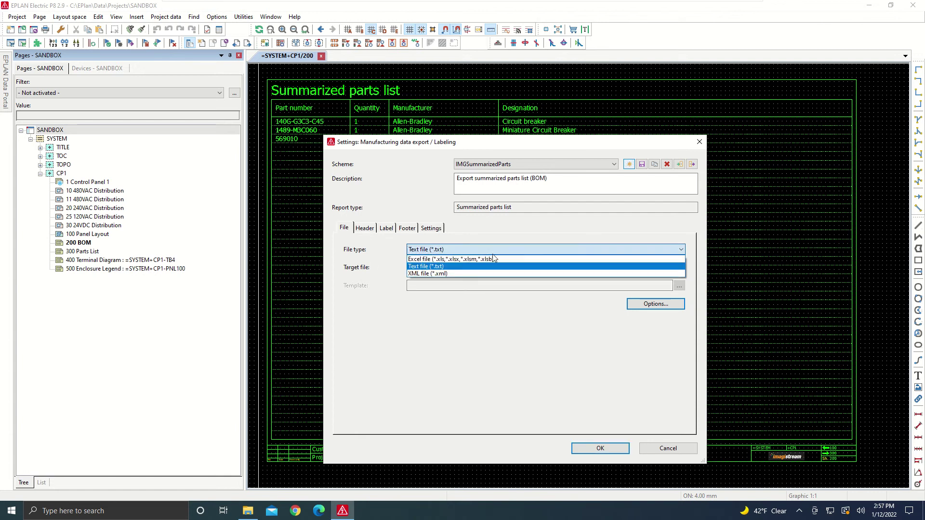
click(442, 268)
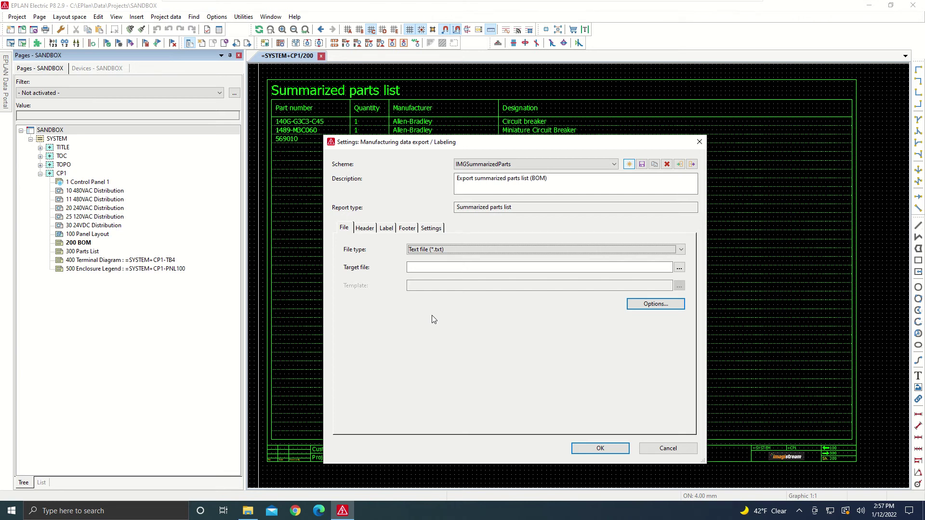
click(420, 267)
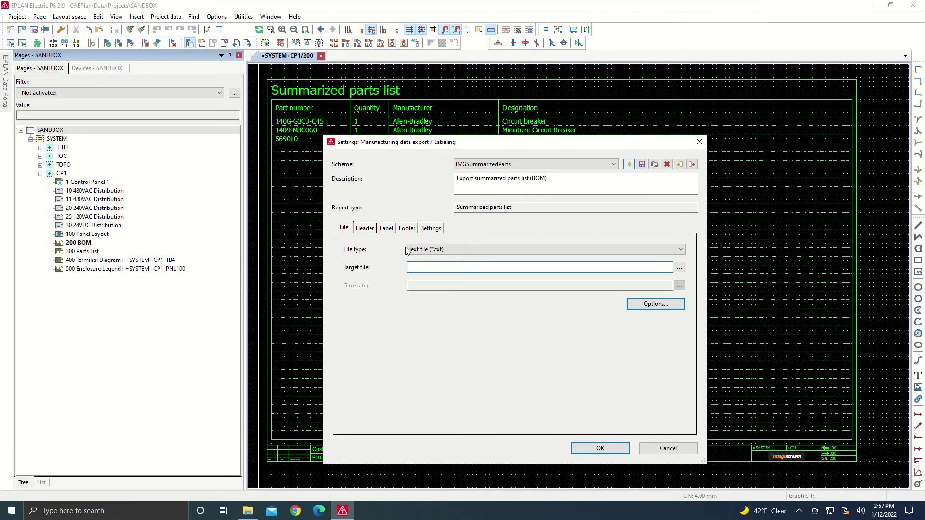
- Add the Part property Order number as the first format element of the label
click(365, 228)
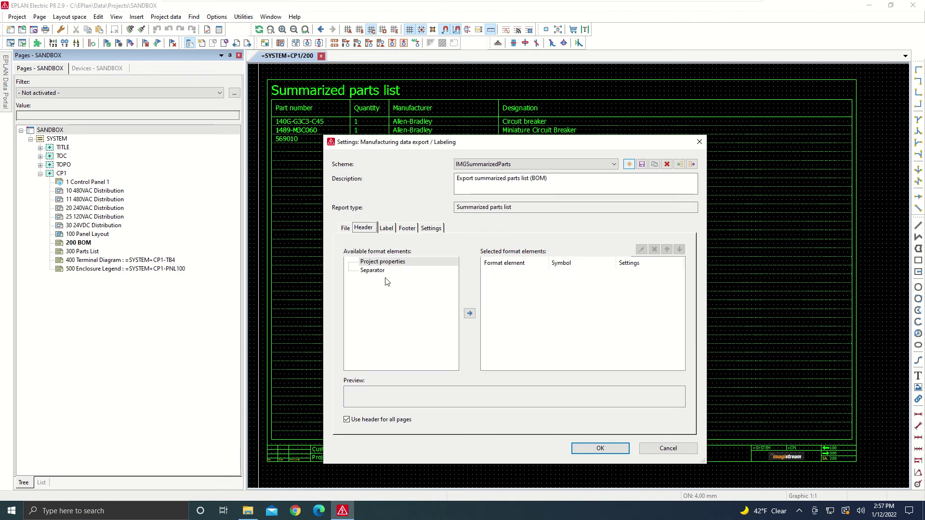
click(388, 230)
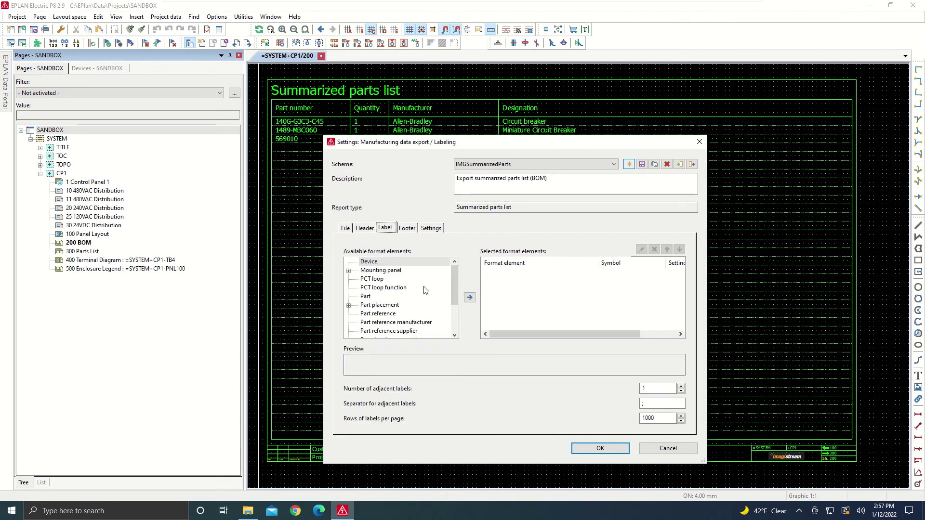
click(367, 298)
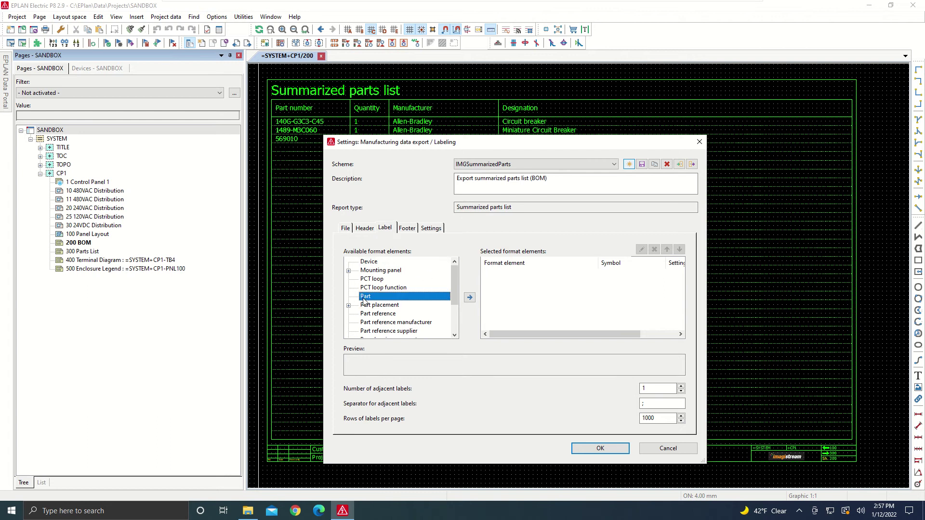
click(470, 299)
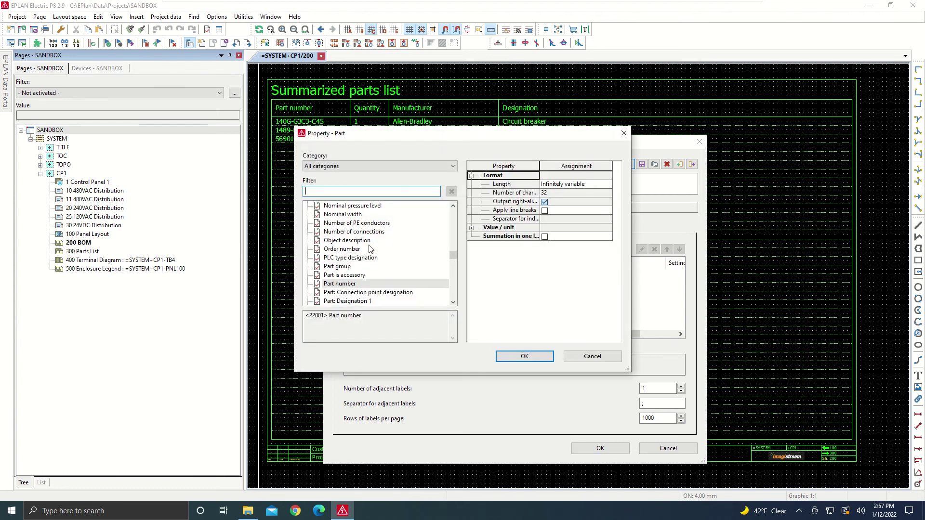
click(369, 249)
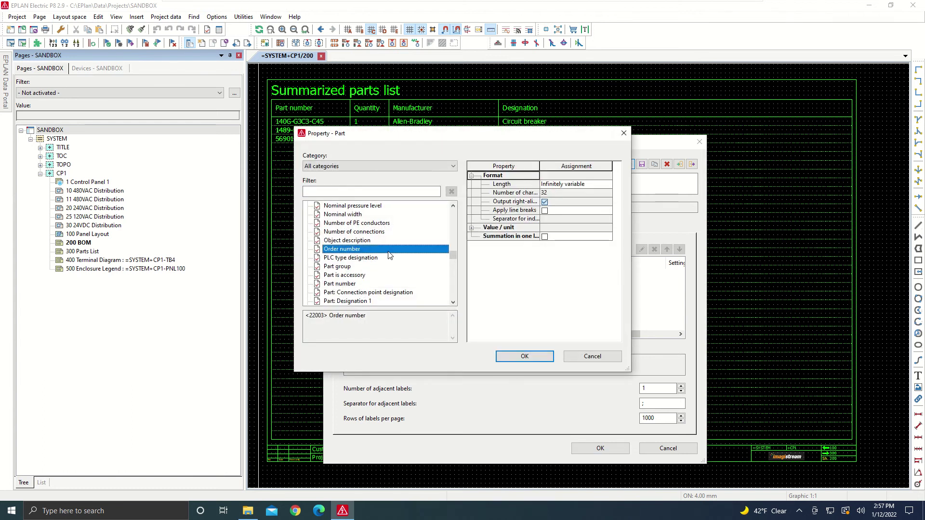
click(528, 358)
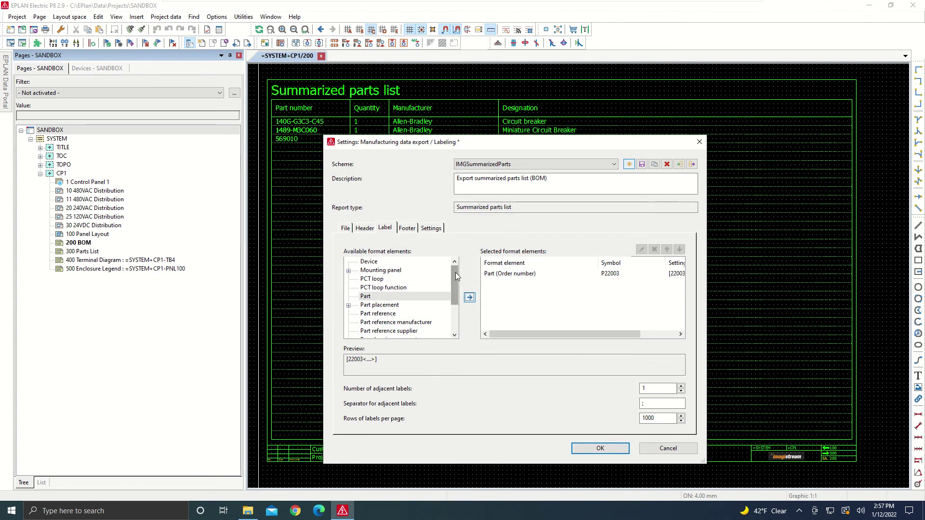
- Add a single Tab separator after the order number in the label's format elements
drag(456, 273, 459, 308)
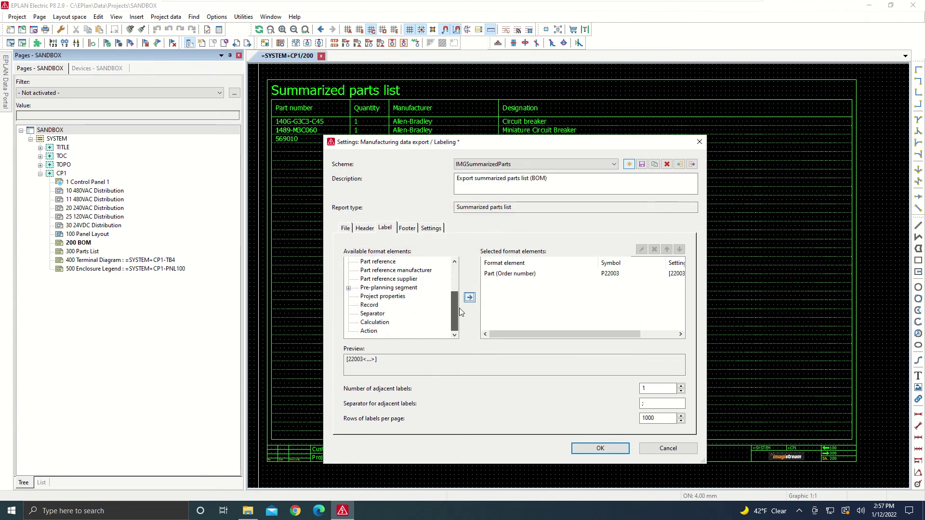
click(380, 315)
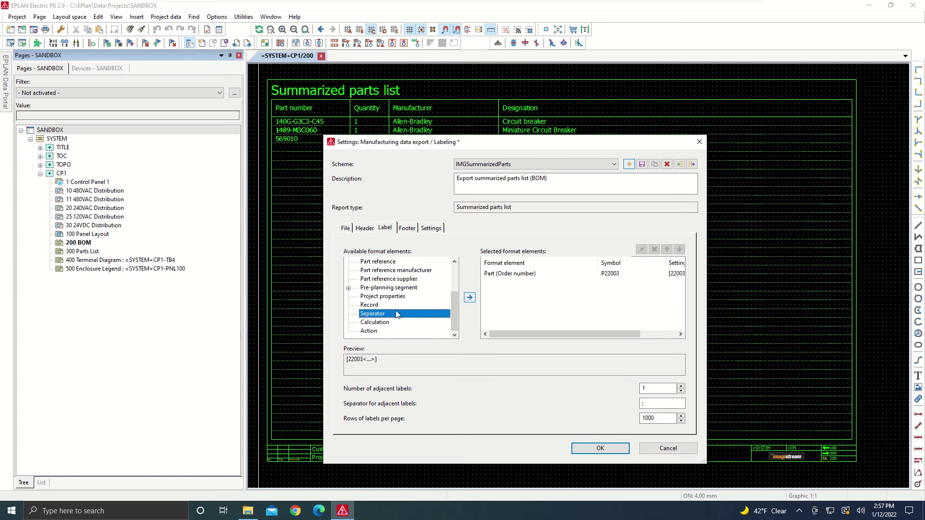
click(471, 298)
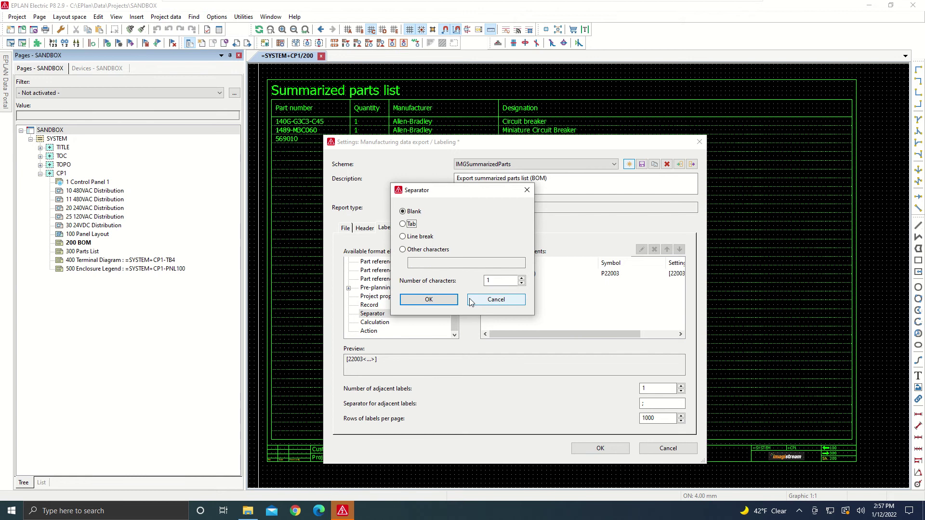
click(417, 250)
click(419, 262)
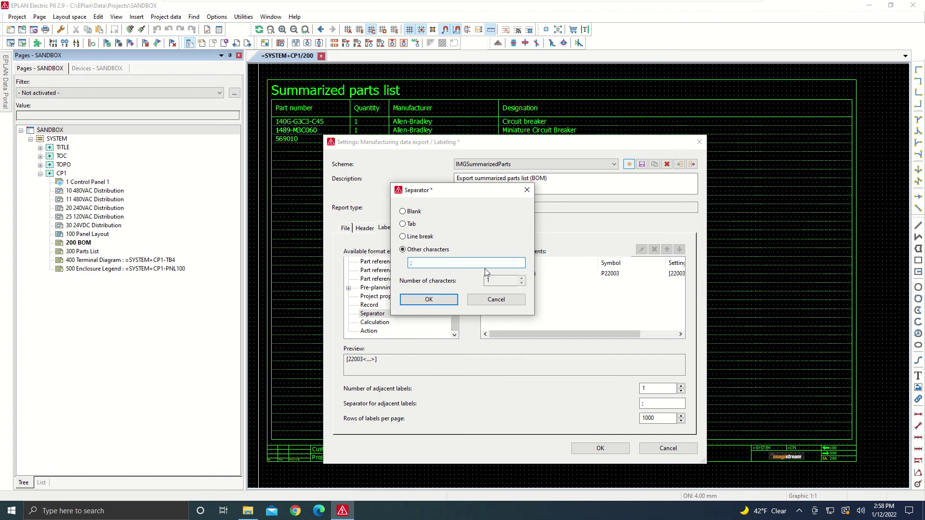
click(403, 225)
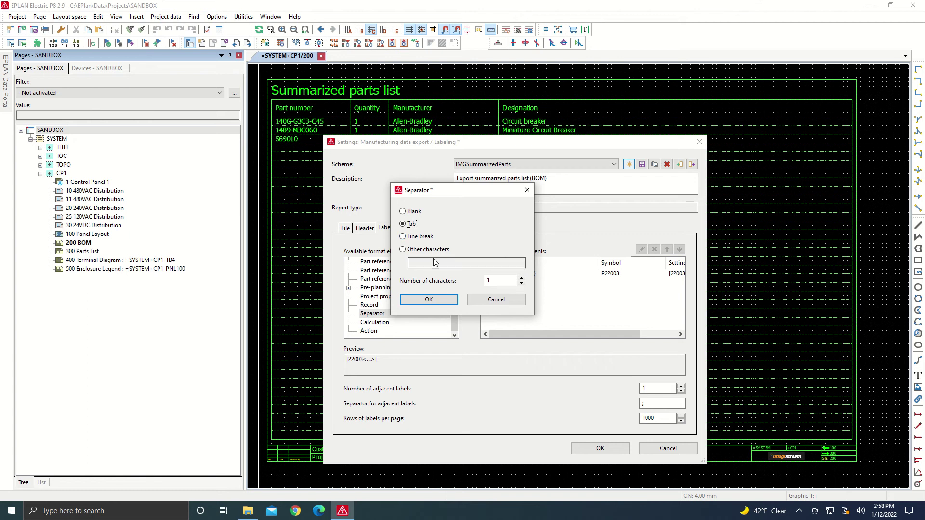
click(429, 300)
click(497, 283)
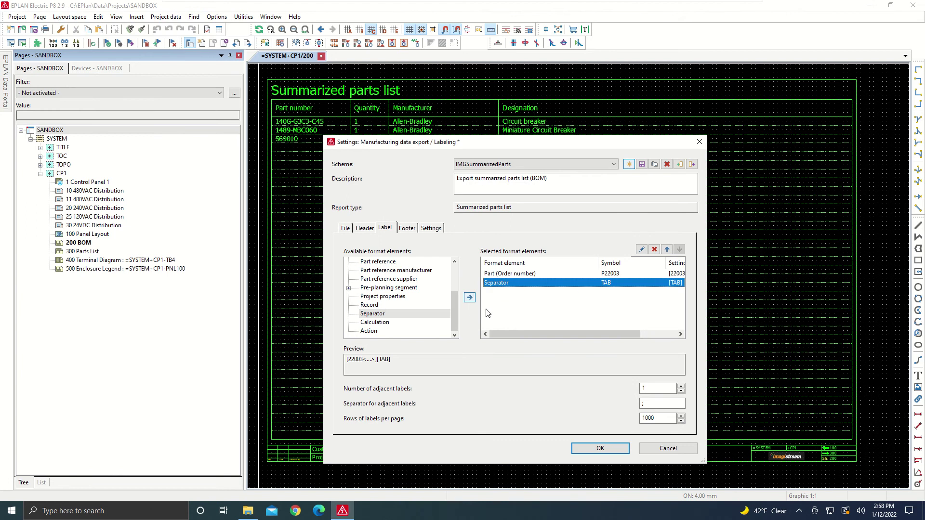
- Add the Part reference property Number of units / quantity after the Tab separator in the label
drag(455, 318, 454, 310)
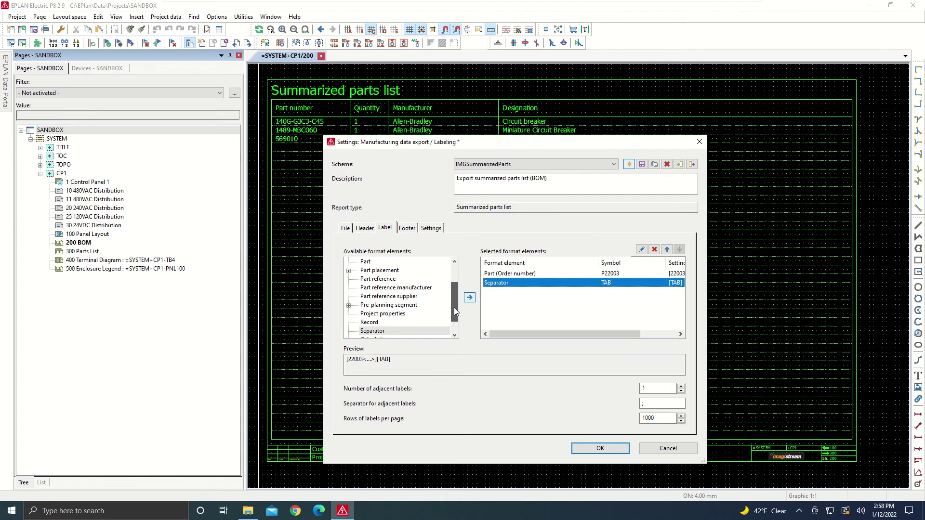
click(381, 280)
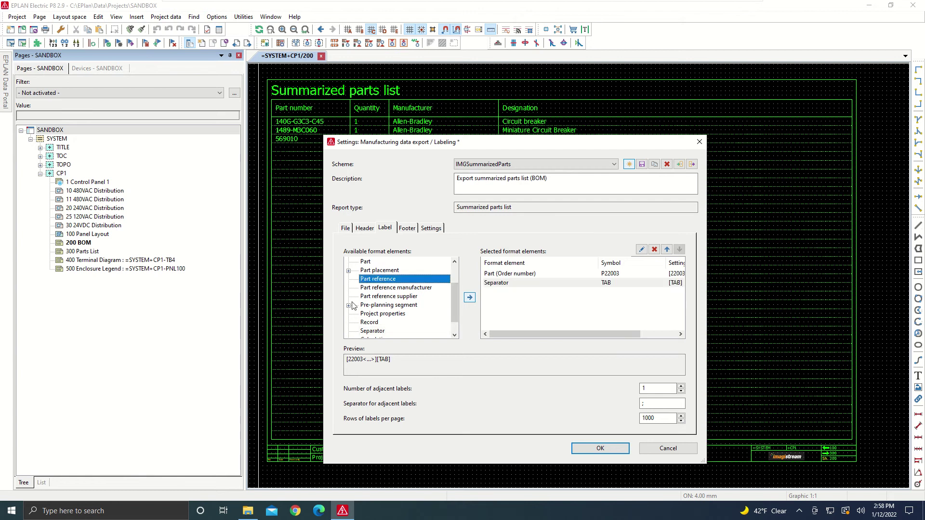
click(469, 300)
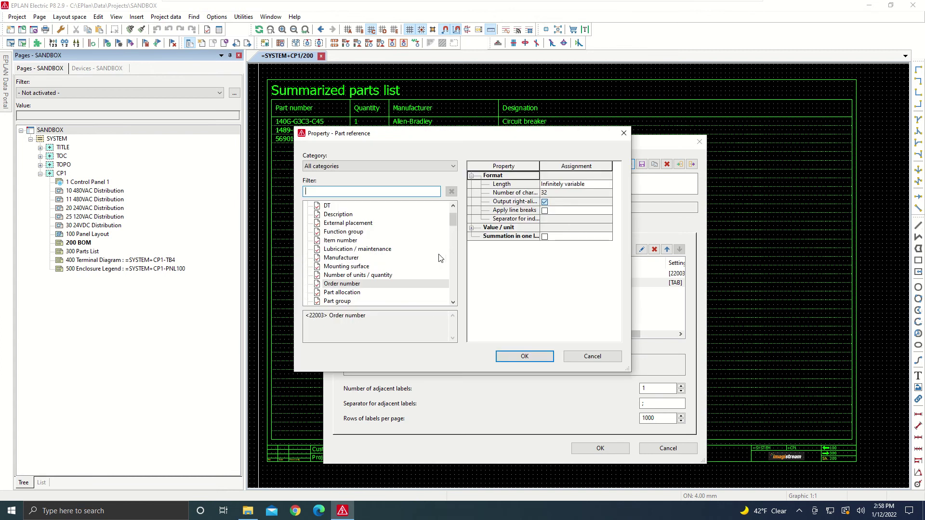
click(342, 275)
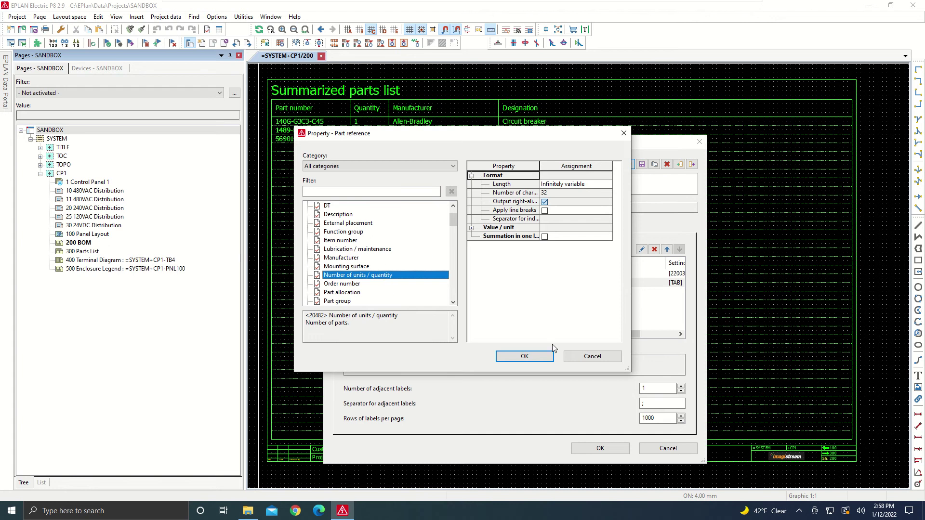
click(525, 357)
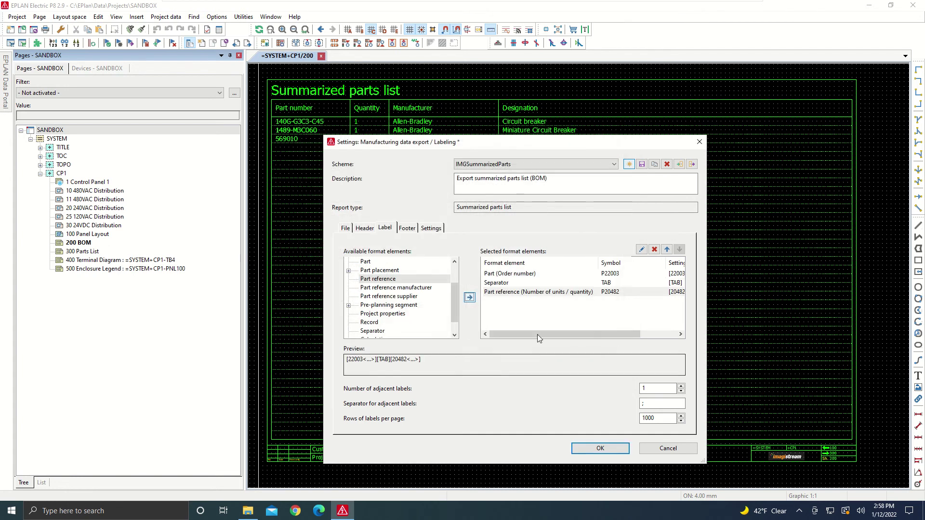
- Add a single Tab separator after the Number of units / quantity element in the label
scroll(455, 309, down, 1)
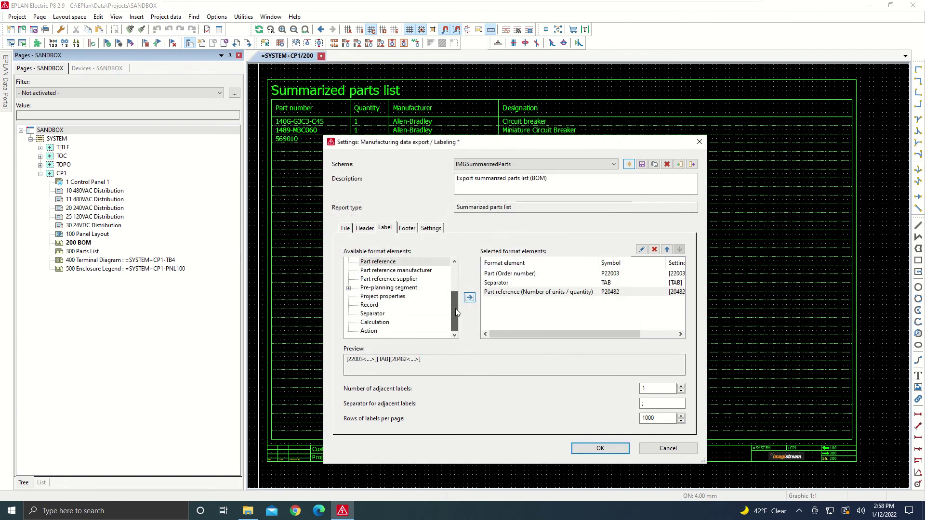
click(379, 316)
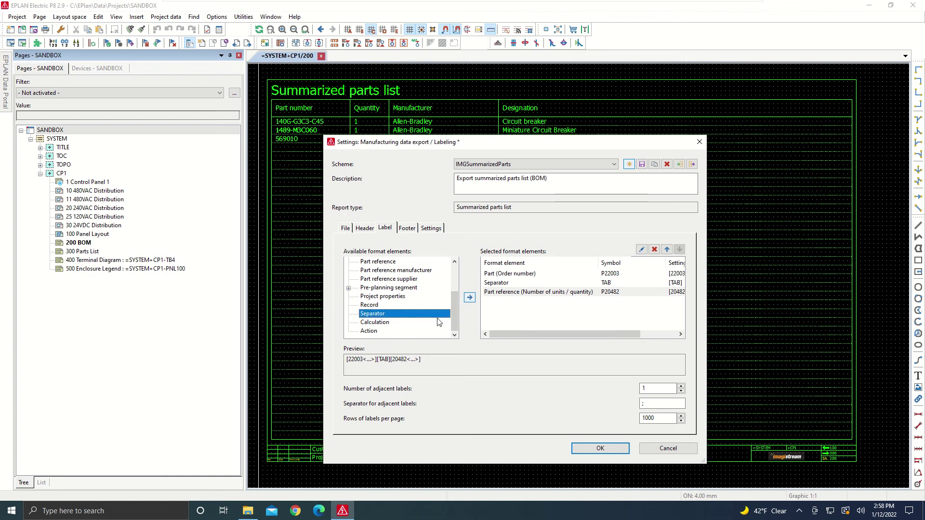
click(470, 298)
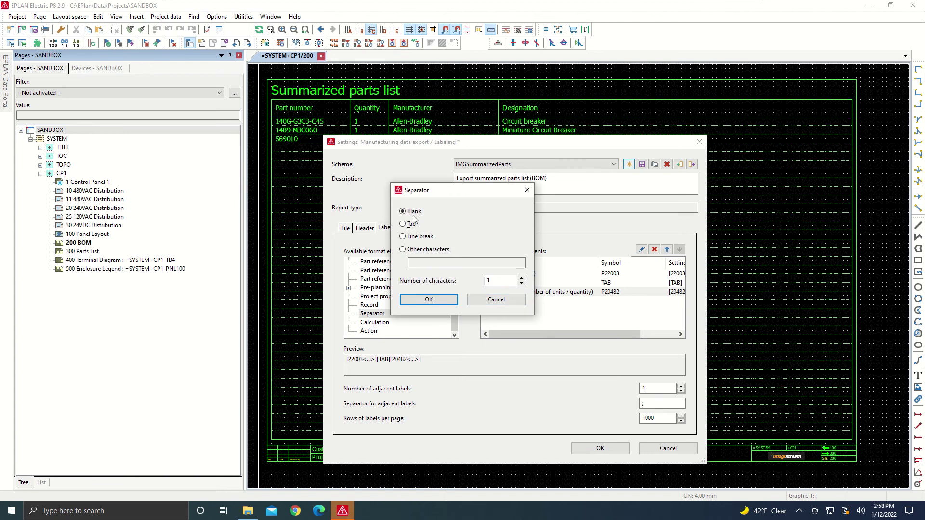
click(413, 223)
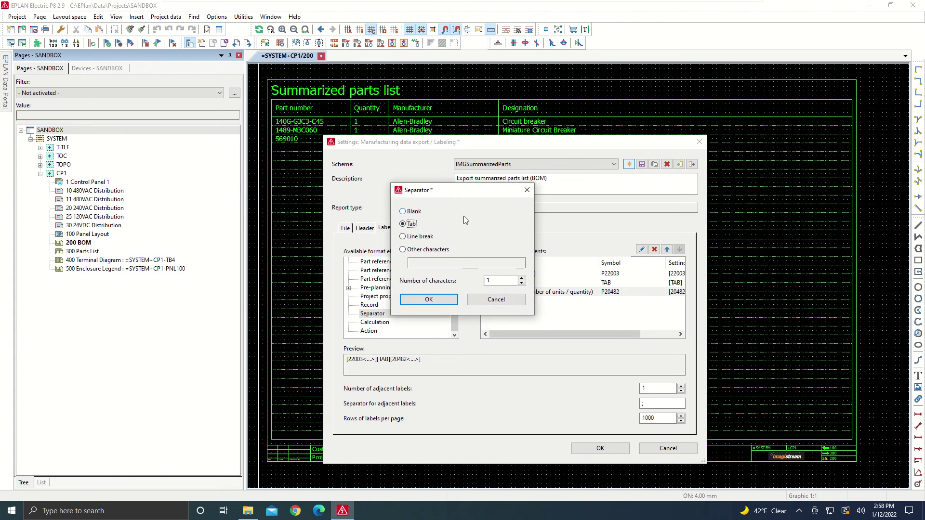
click(432, 300)
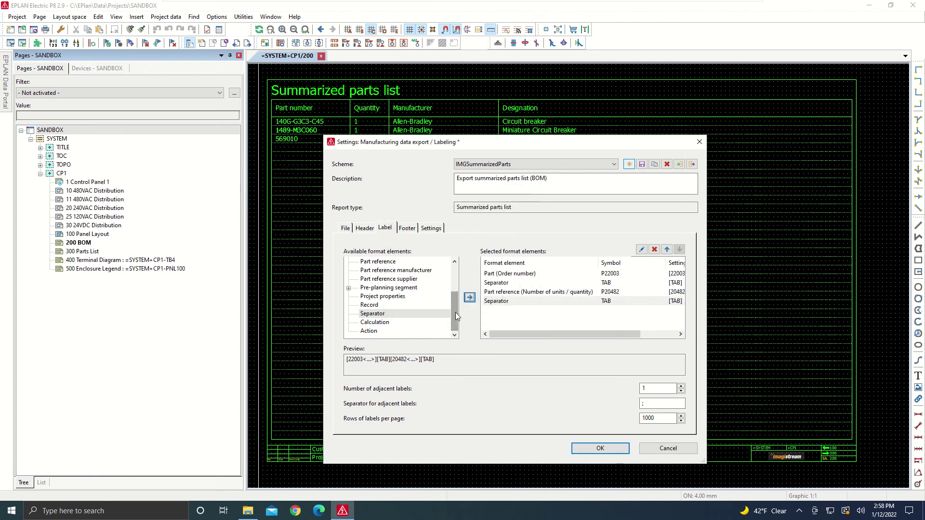
- Add the Part property Manufacturer name as the label's next format element
drag(455, 314, 455, 285)
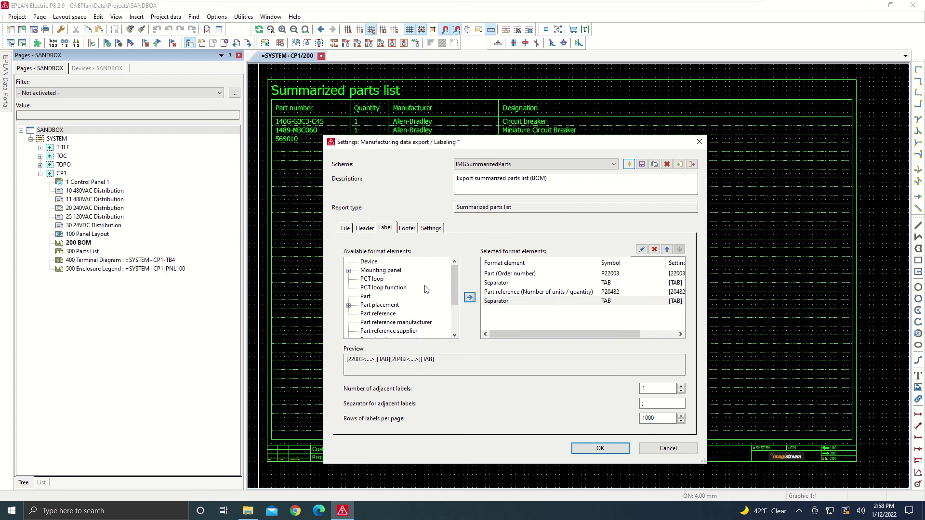
click(367, 296)
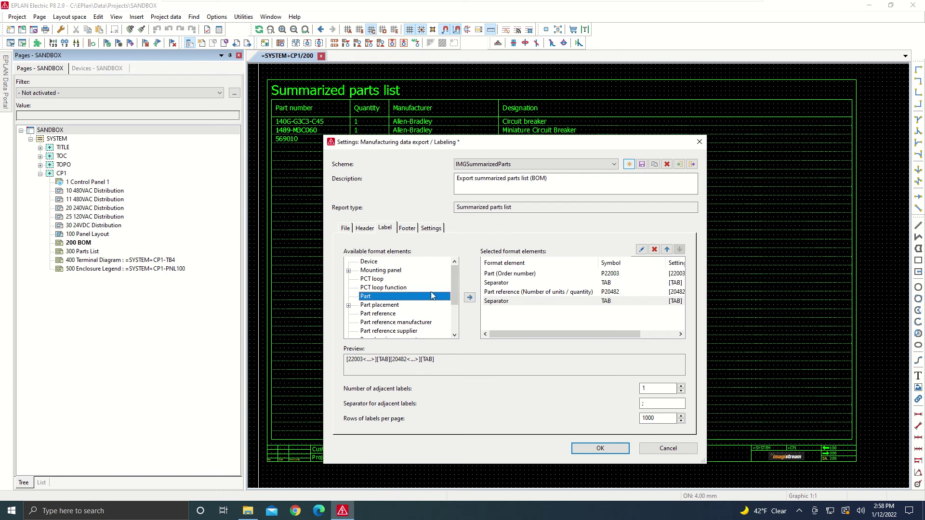
click(470, 298)
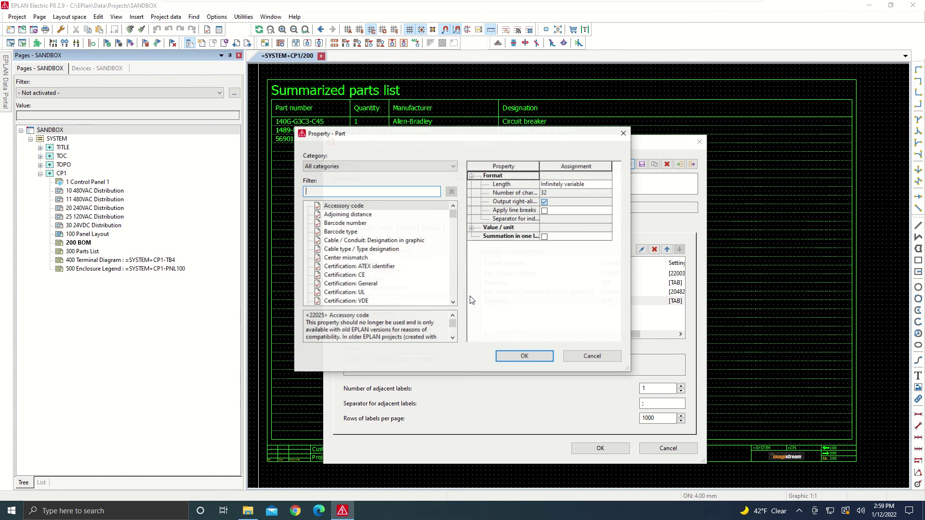
drag(457, 238, 457, 243)
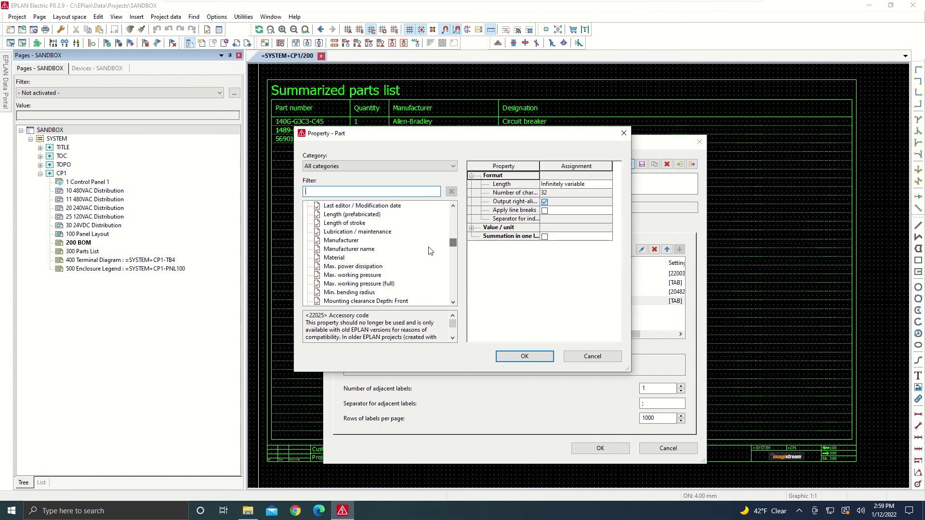
click(350, 249)
click(522, 357)
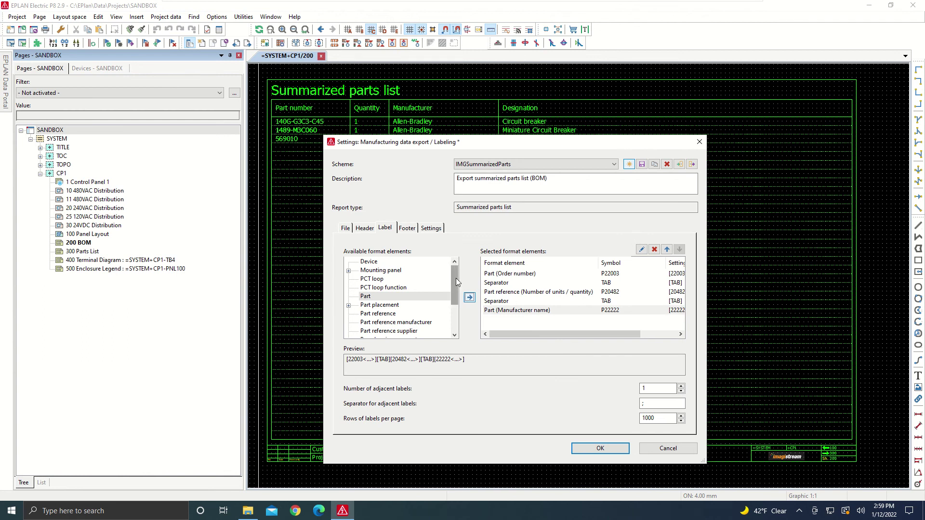
- Add a single Tab separator after the manufacturer name in the label's format elements
drag(456, 279, 455, 307)
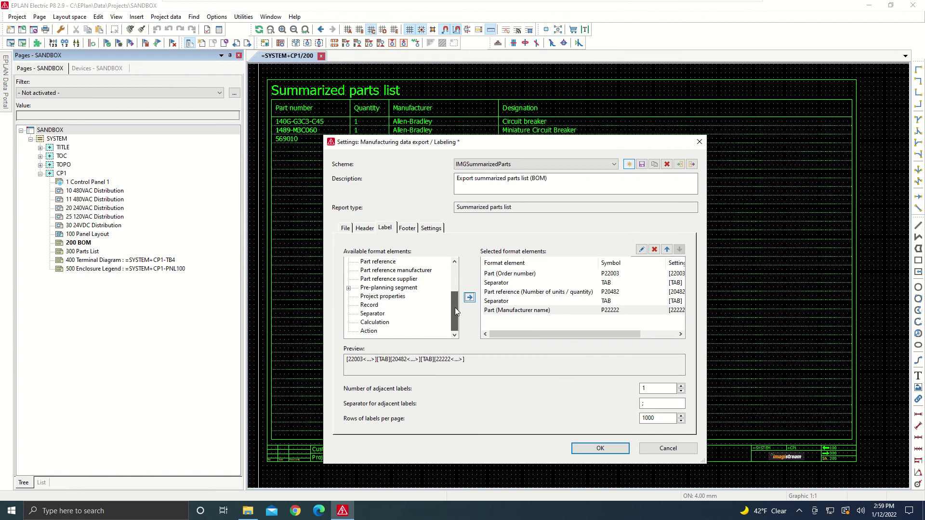
click(382, 315)
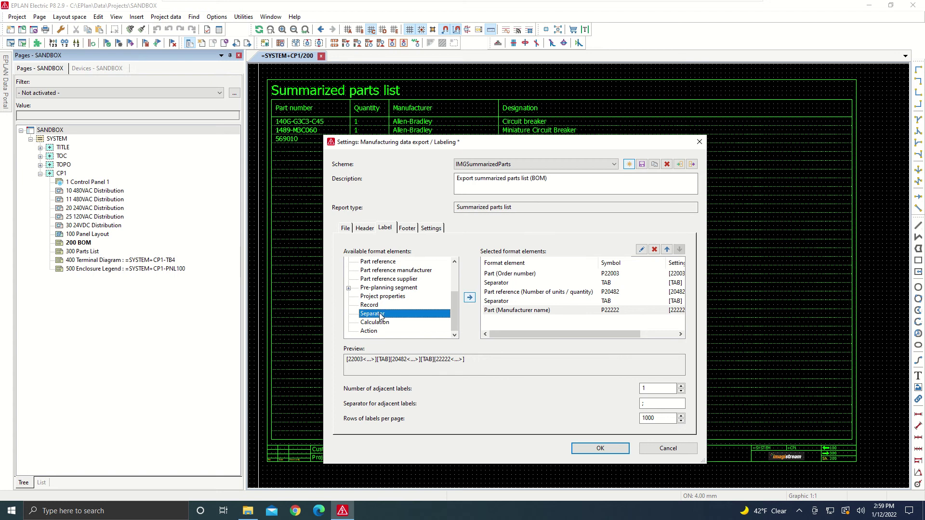
click(470, 299)
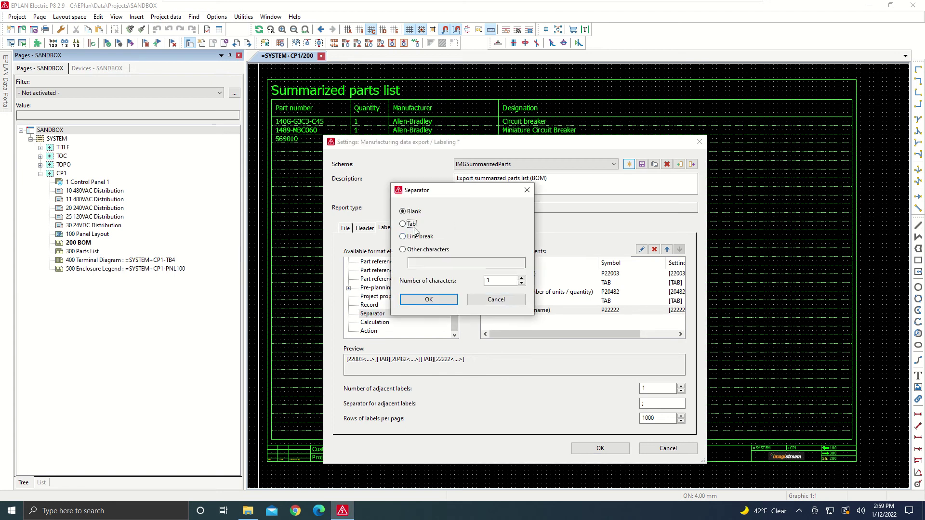
click(412, 225)
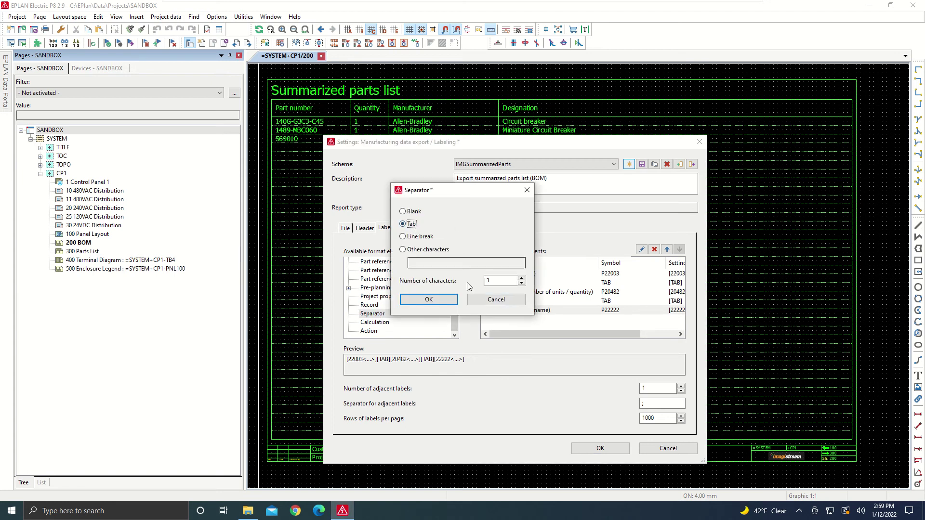
click(435, 300)
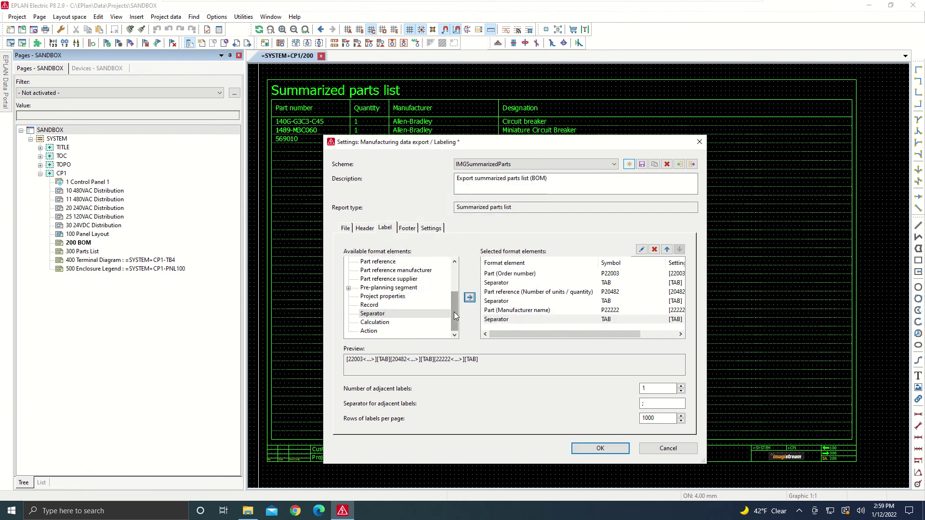
- Add the Part property Description as the last format element of the label
drag(454, 311, 453, 273)
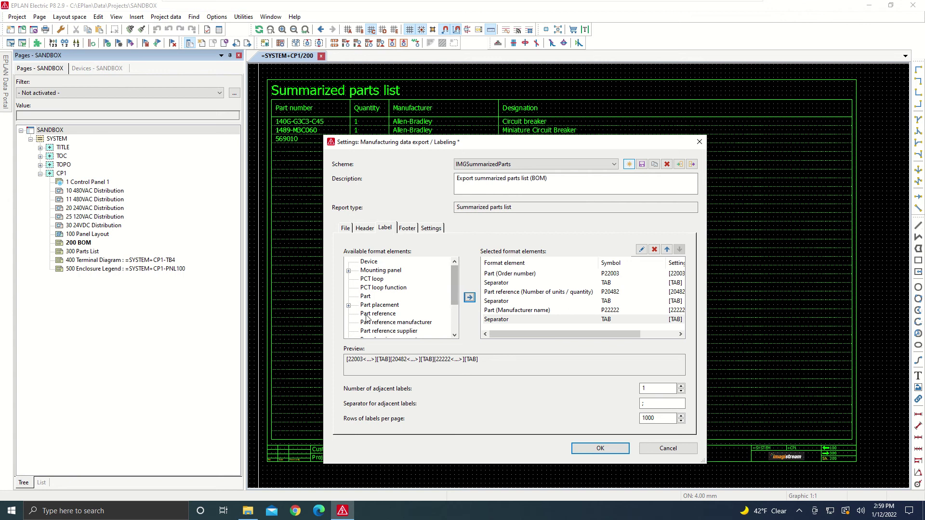
click(366, 296)
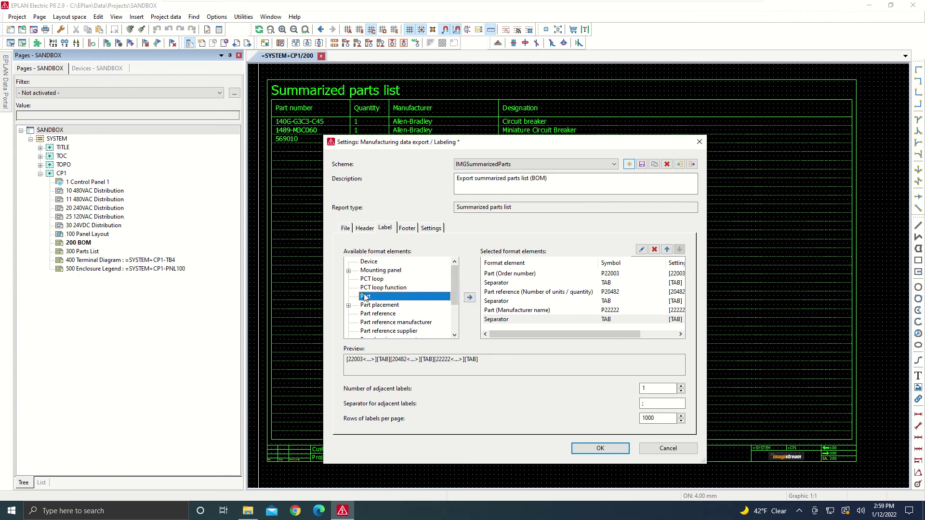
click(473, 300)
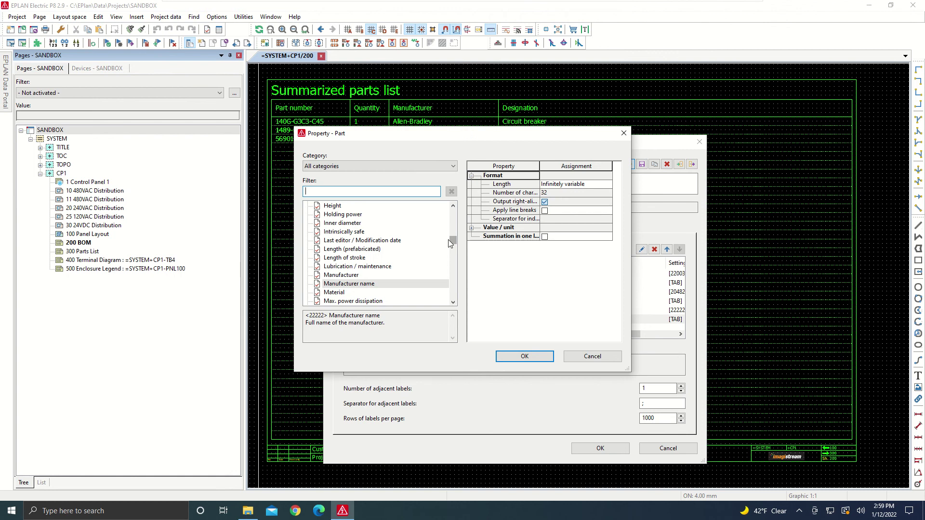
mouse_move(452, 240)
mouse_down()
mouse_move(455, 215)
mouse_move(455, 225)
mouse_up()
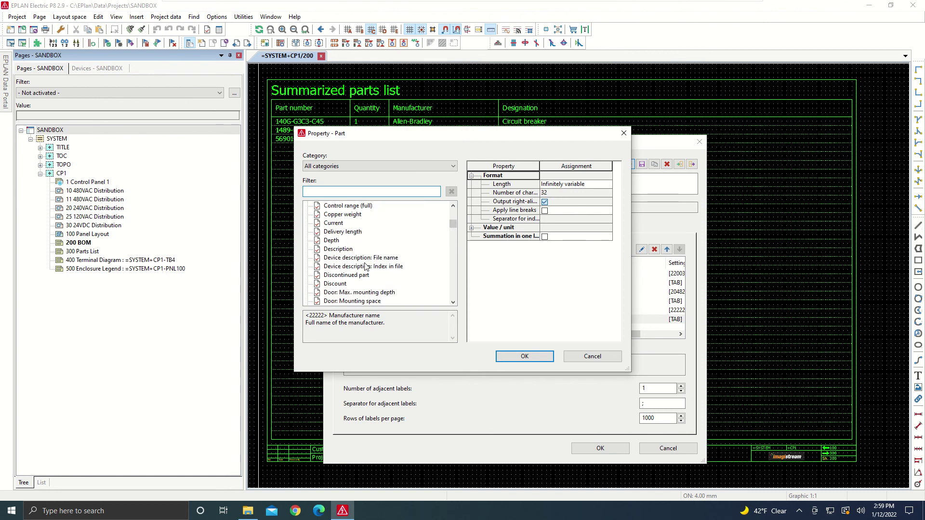
click(347, 249)
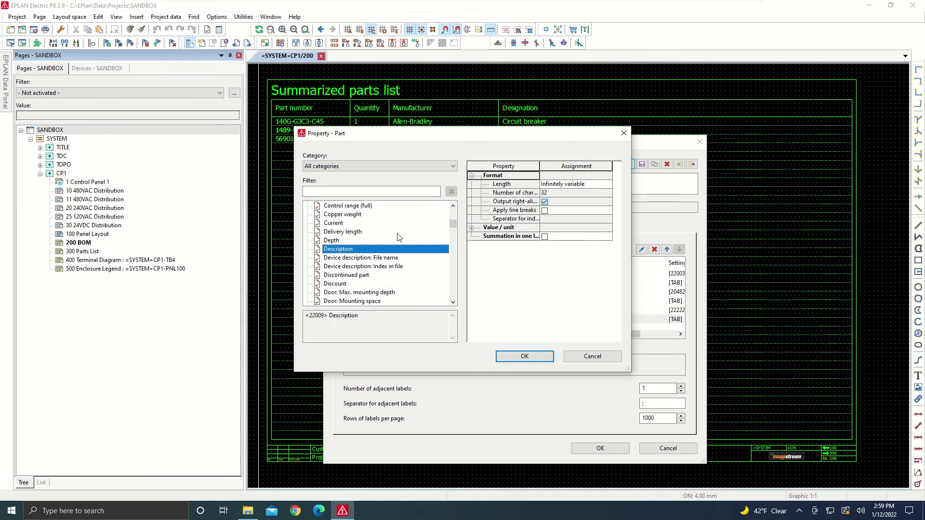
click(523, 358)
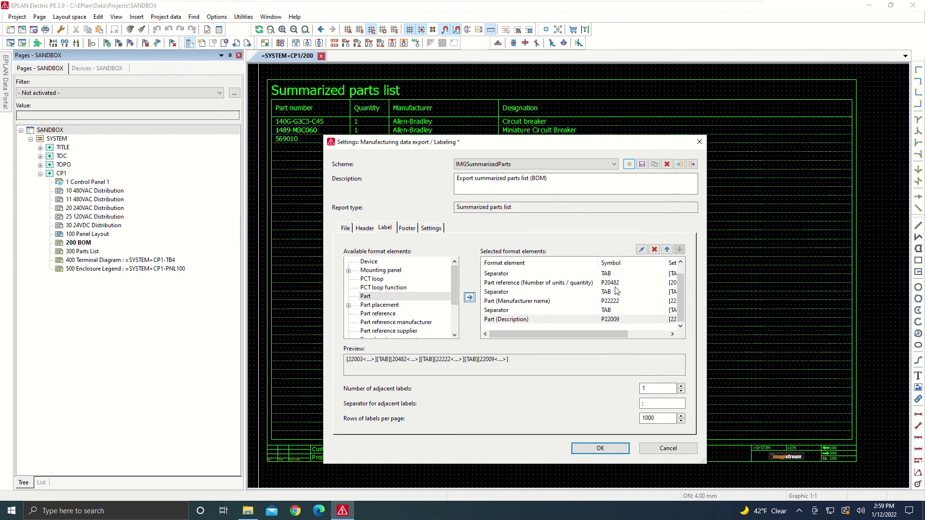
click(526, 319)
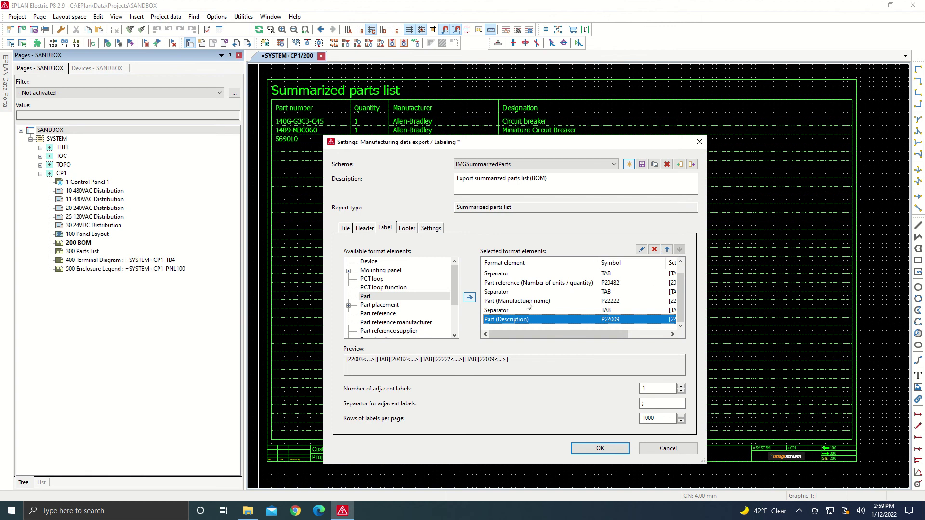
click(668, 250)
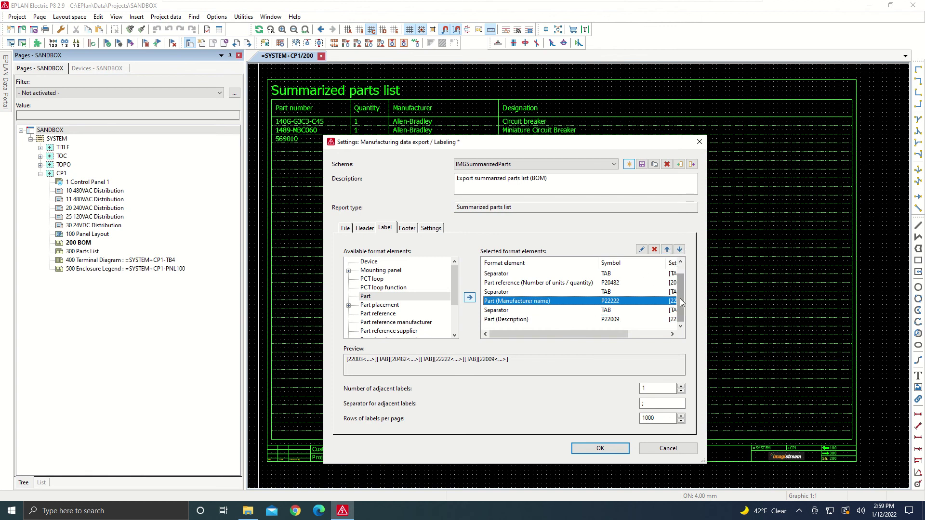
mouse_move(679, 306)
mouse_down()
mouse_move(678, 273)
mouse_move(680, 307)
mouse_up()
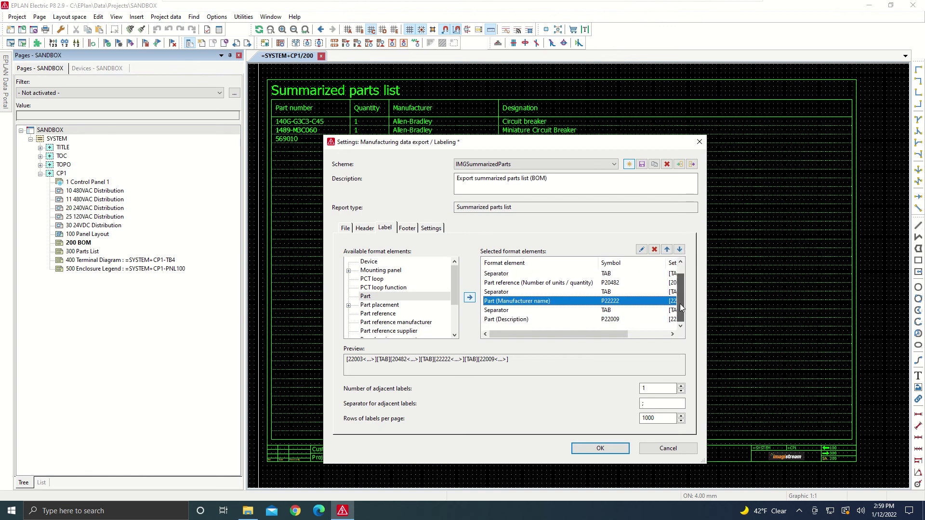
- Leave the footer empty, include terminal parts alongside terminal strip parts in the scheme's settings, and accept the labeling scheme
click(416, 233)
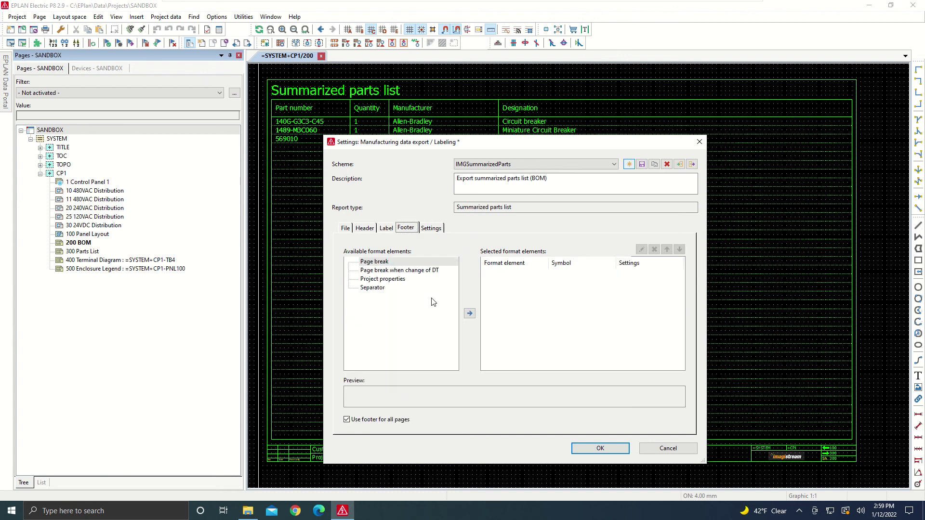
click(429, 231)
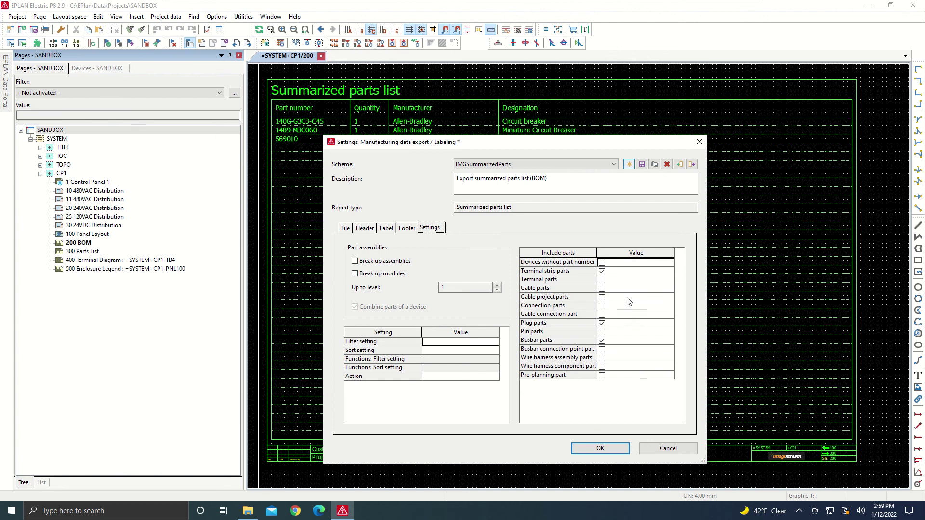
click(602, 272)
click(603, 281)
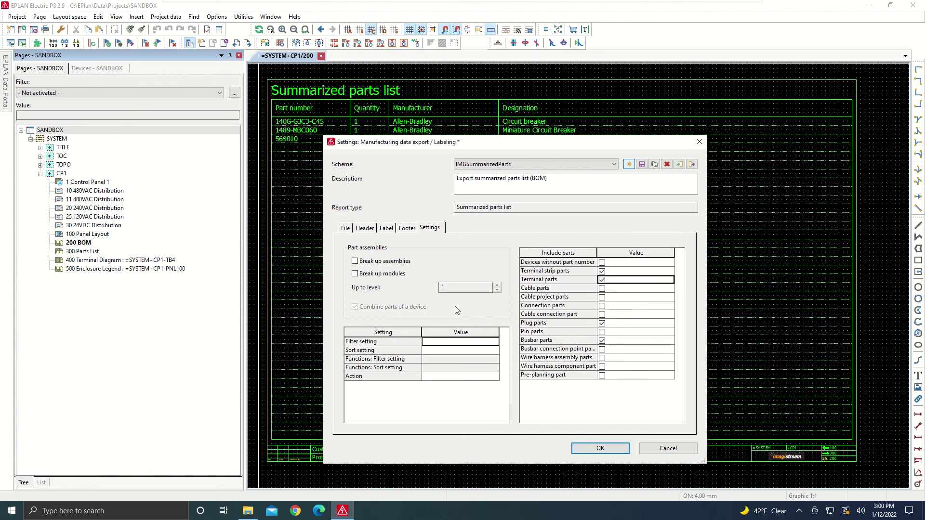
click(602, 449)
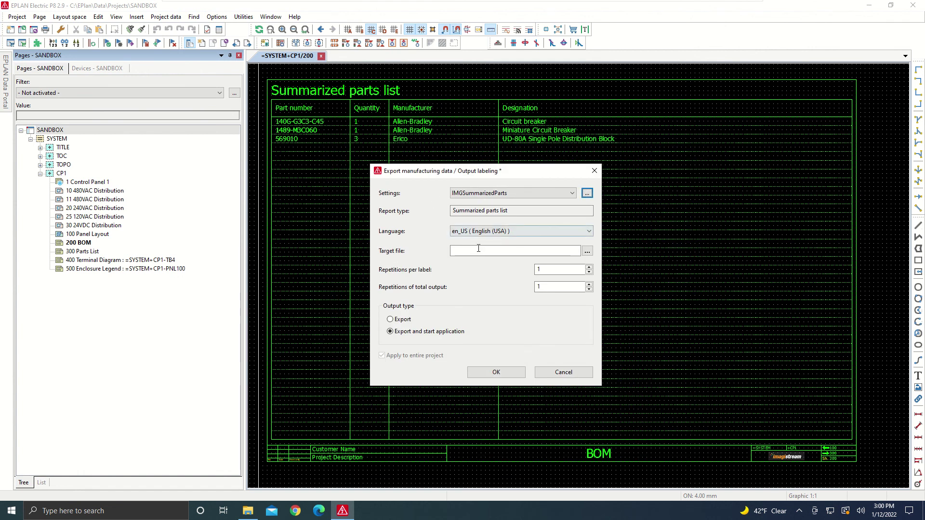
- Set the labeling output's target file to BOMExport.txt in the C:\EPlan\Exports folder
click(479, 249)
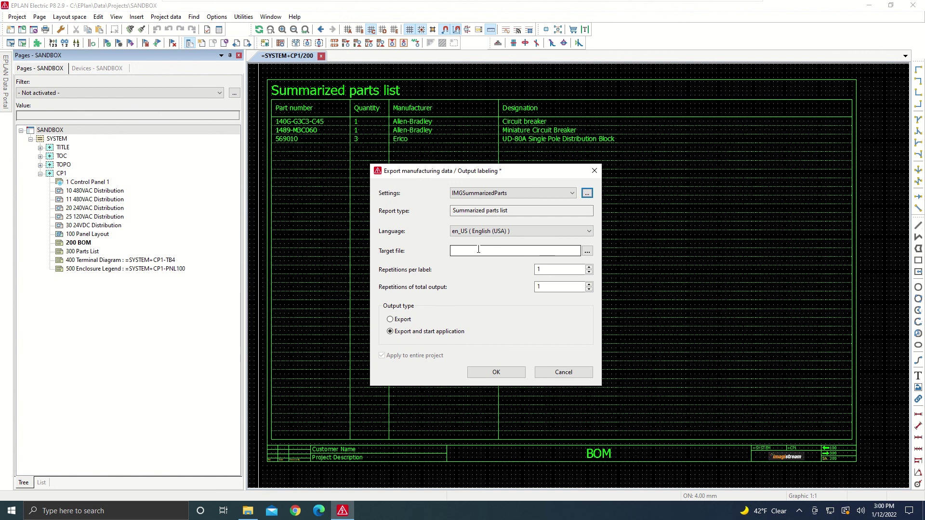
click(499, 250)
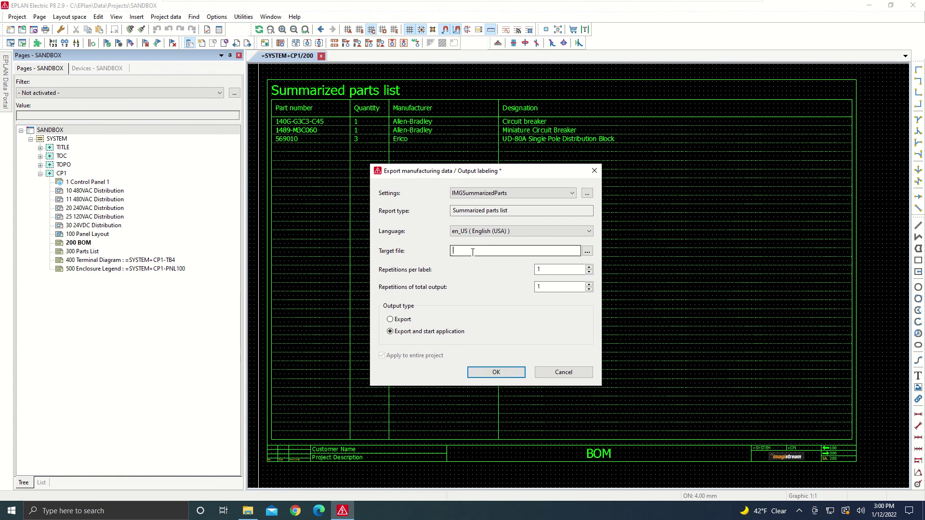
click(587, 252)
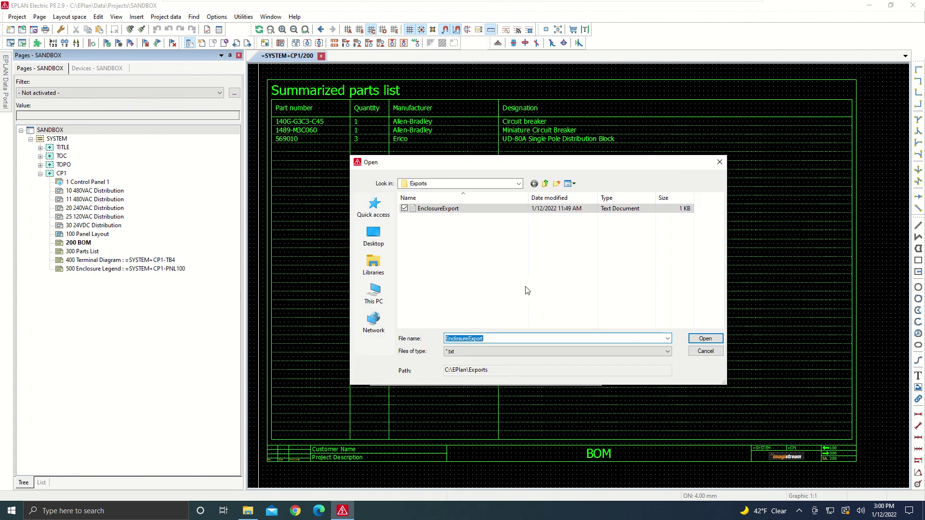
click(511, 184)
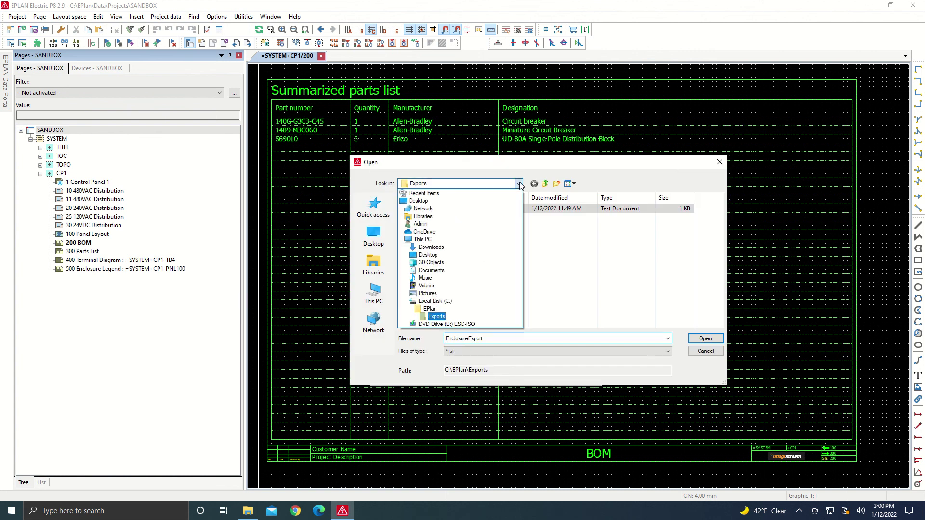
click(435, 302)
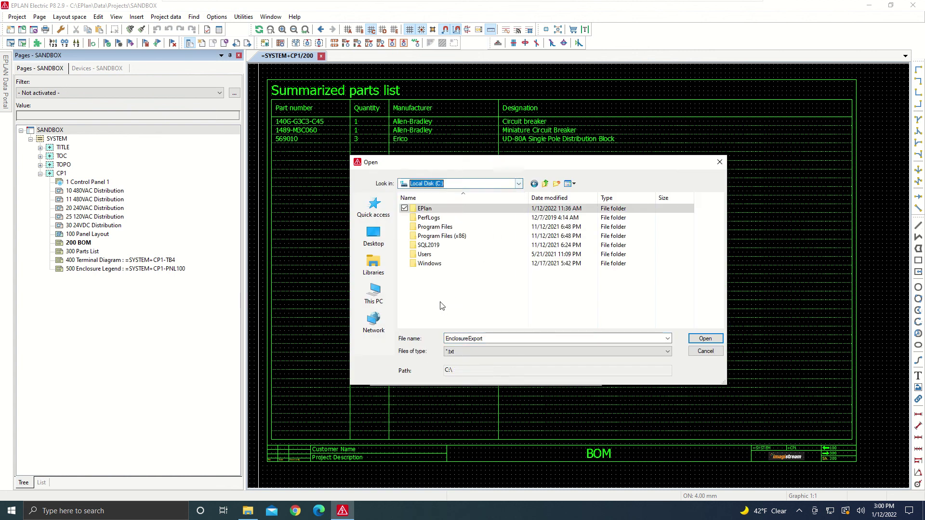
double_click(424, 210)
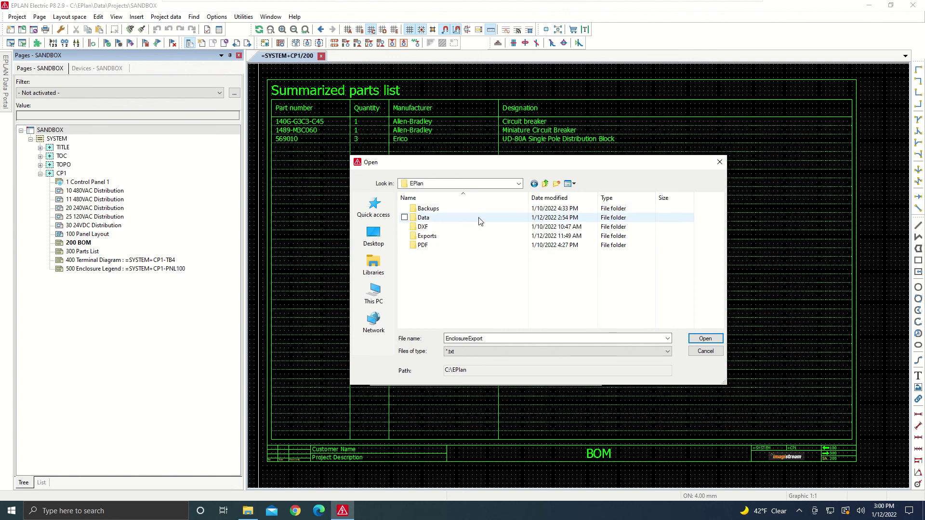
double_click(436, 239)
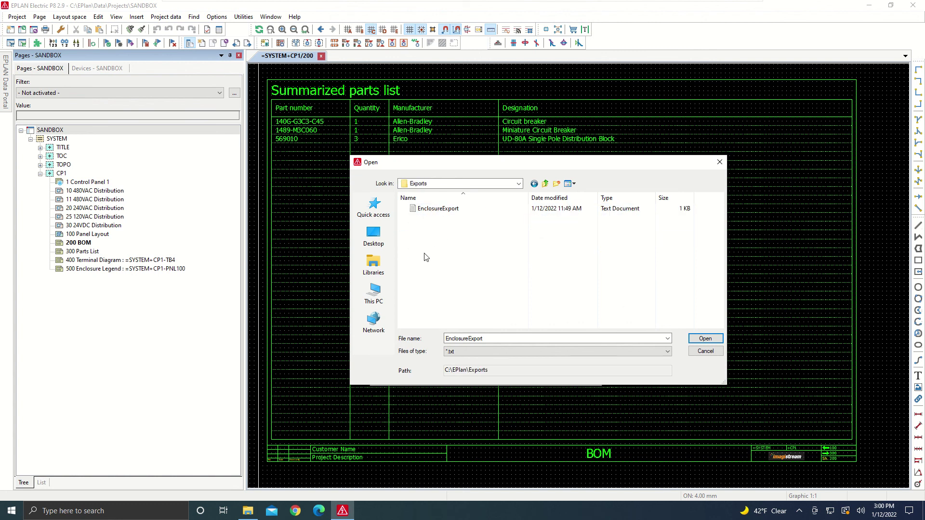
double_click(481, 339)
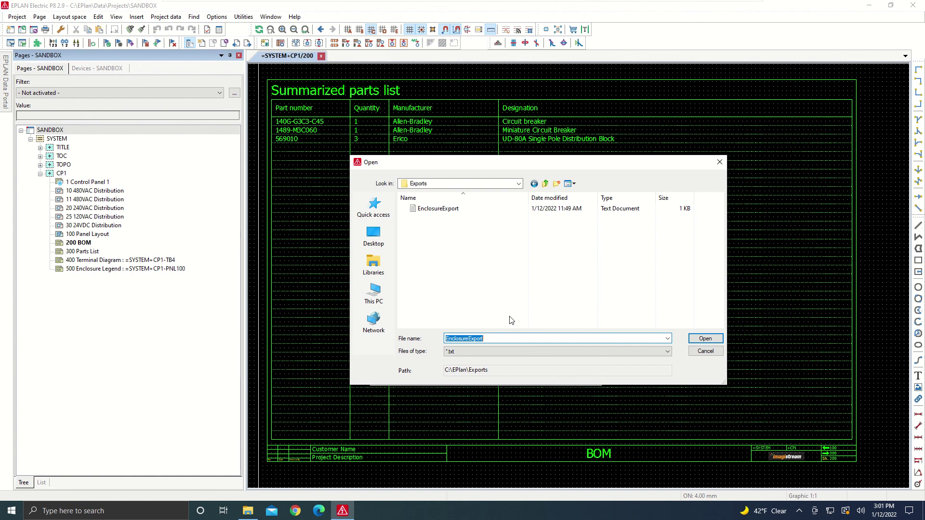
text(BOM)
click(697, 339)
- Choose Export and start application as the output type and run the summarized parts list export
click(404, 320)
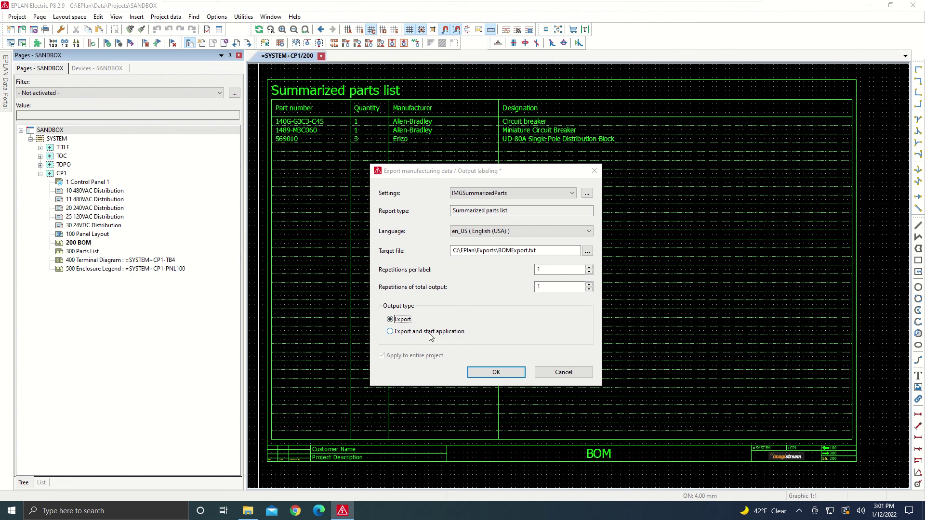
click(393, 332)
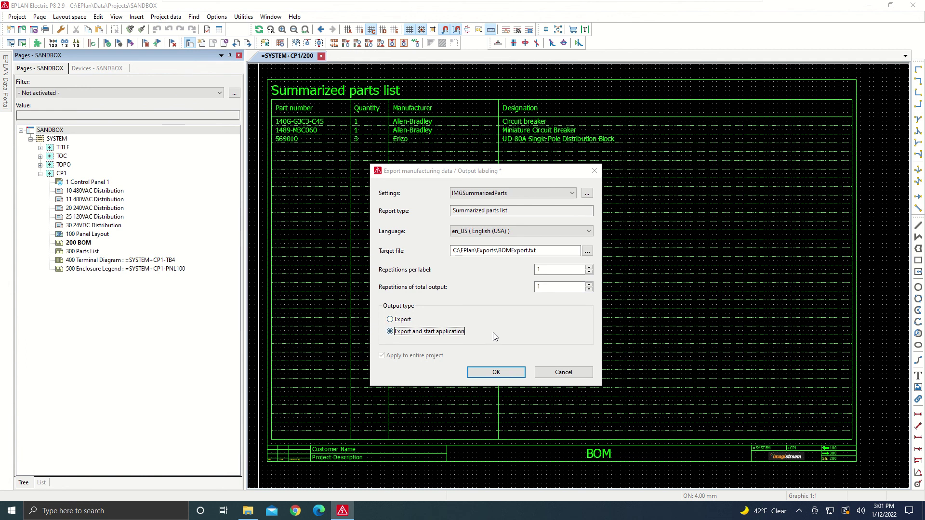
click(492, 376)
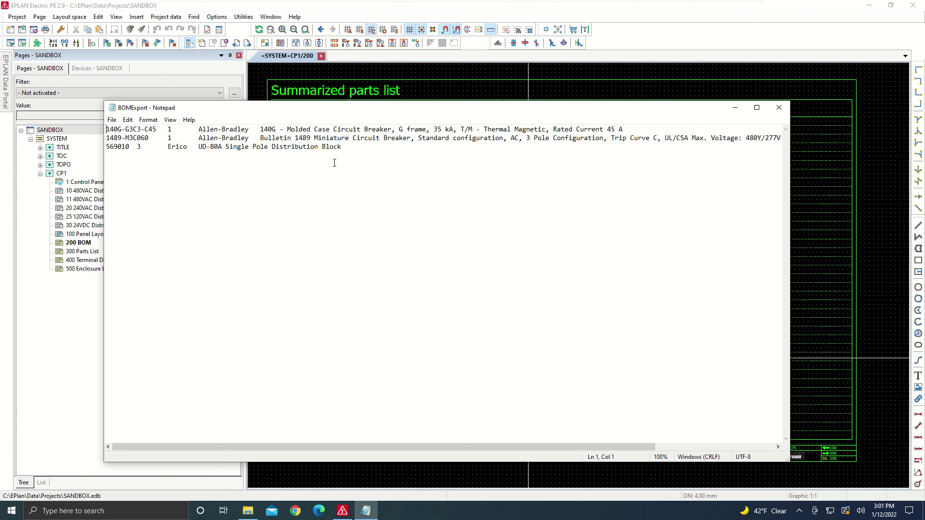
- Review the exported part rows in the BOMExport text file and close it
key(ctrl+a)
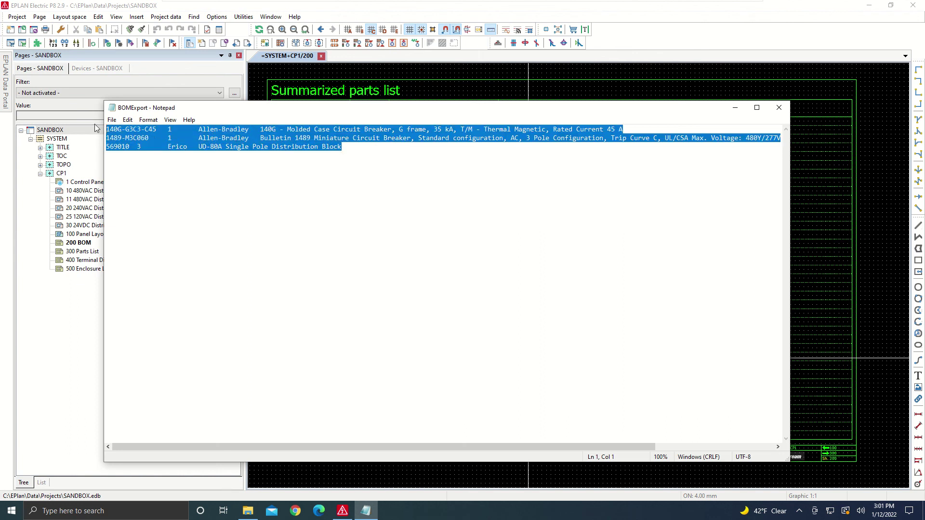
click(255, 185)
drag(114, 147, 361, 139)
click(376, 171)
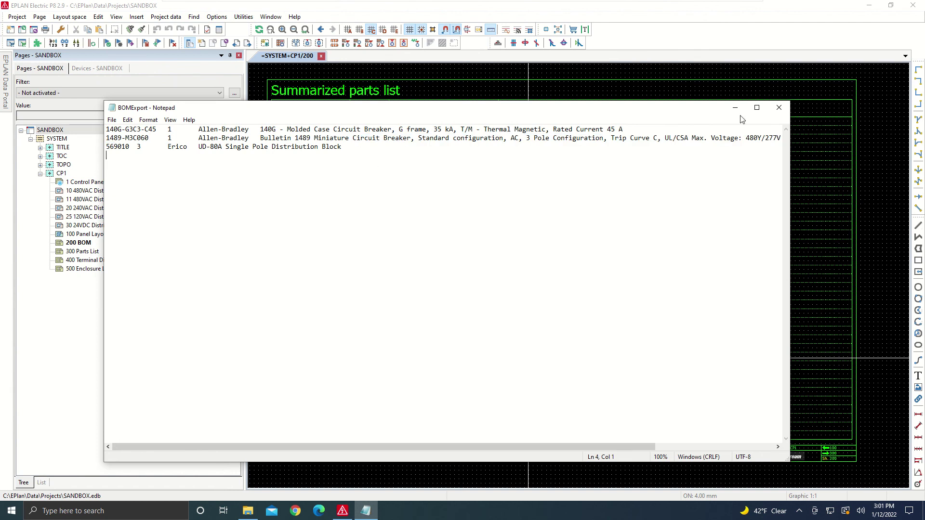
click(780, 108)
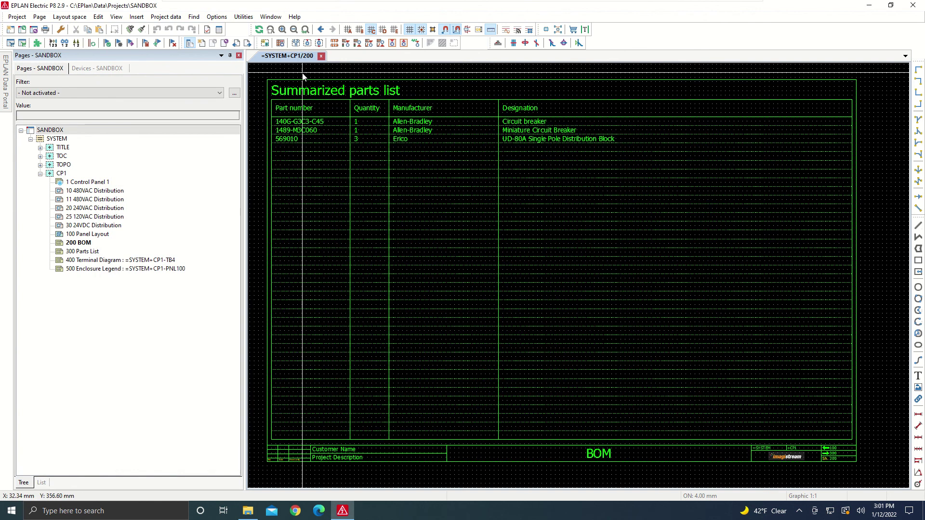